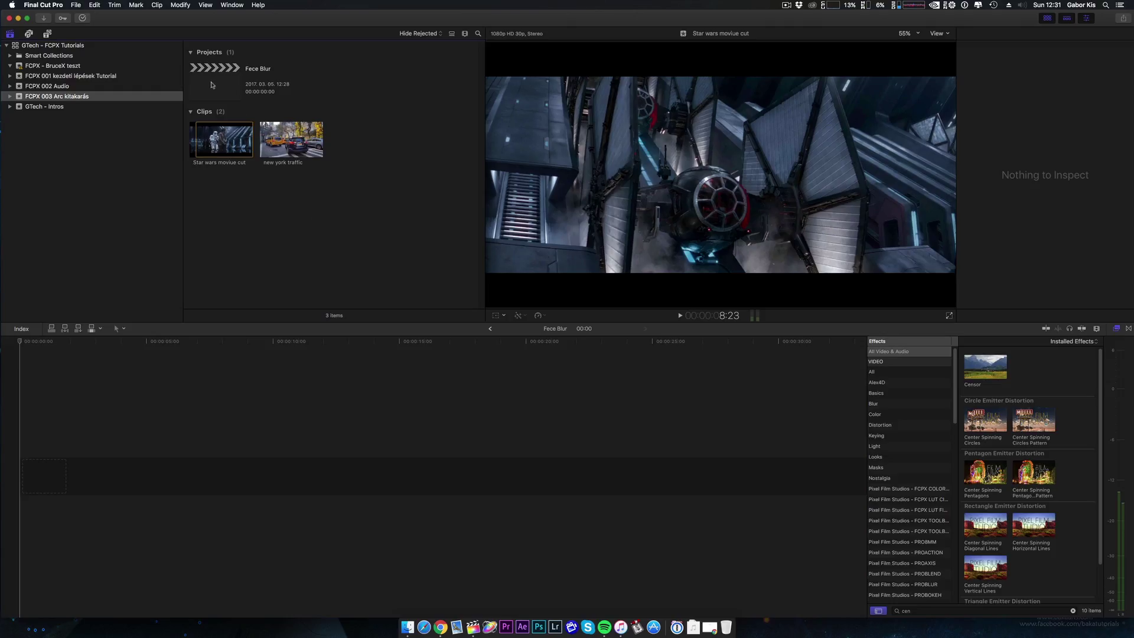
Select the Fece Blur project and preview the Star Wars and New York traffic clips
click(226, 91)
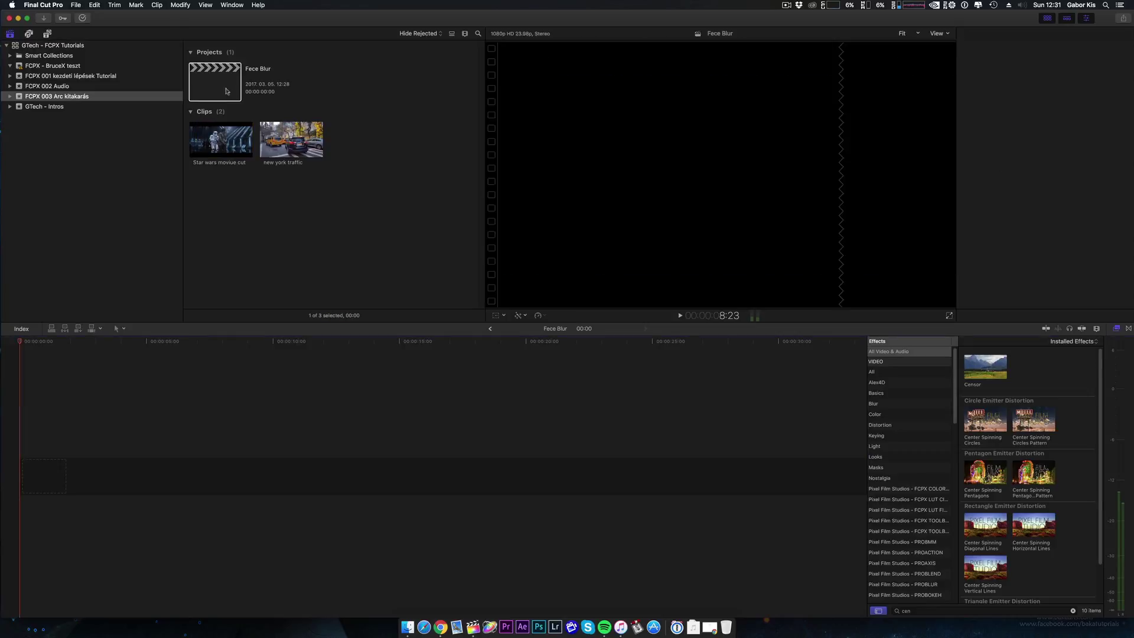
click(230, 206)
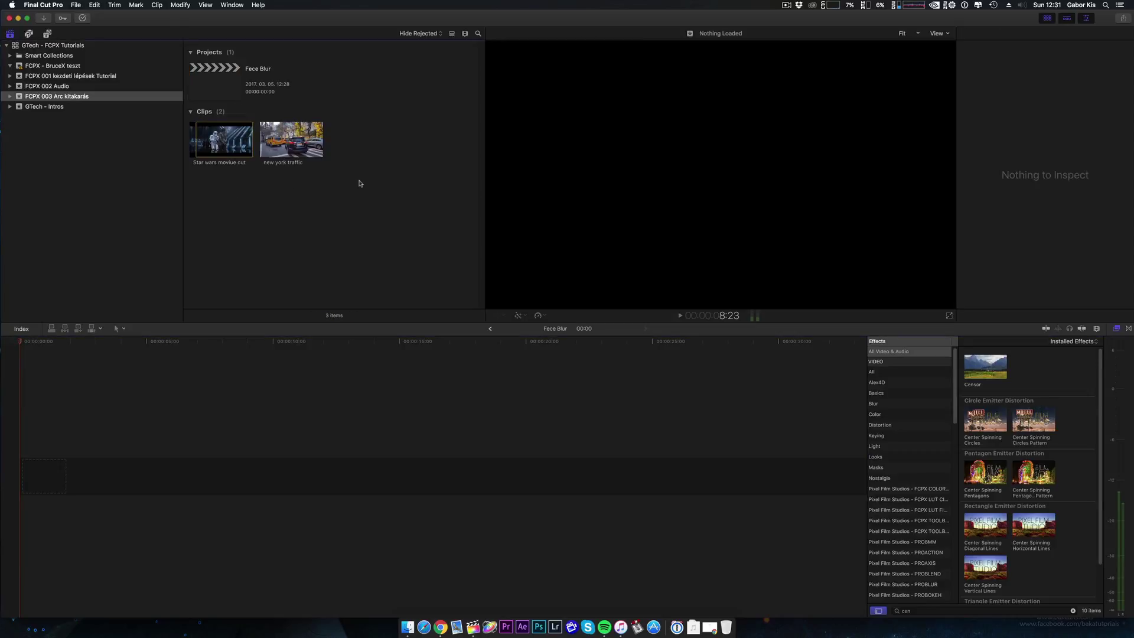
drag(359, 183, 198, 134)
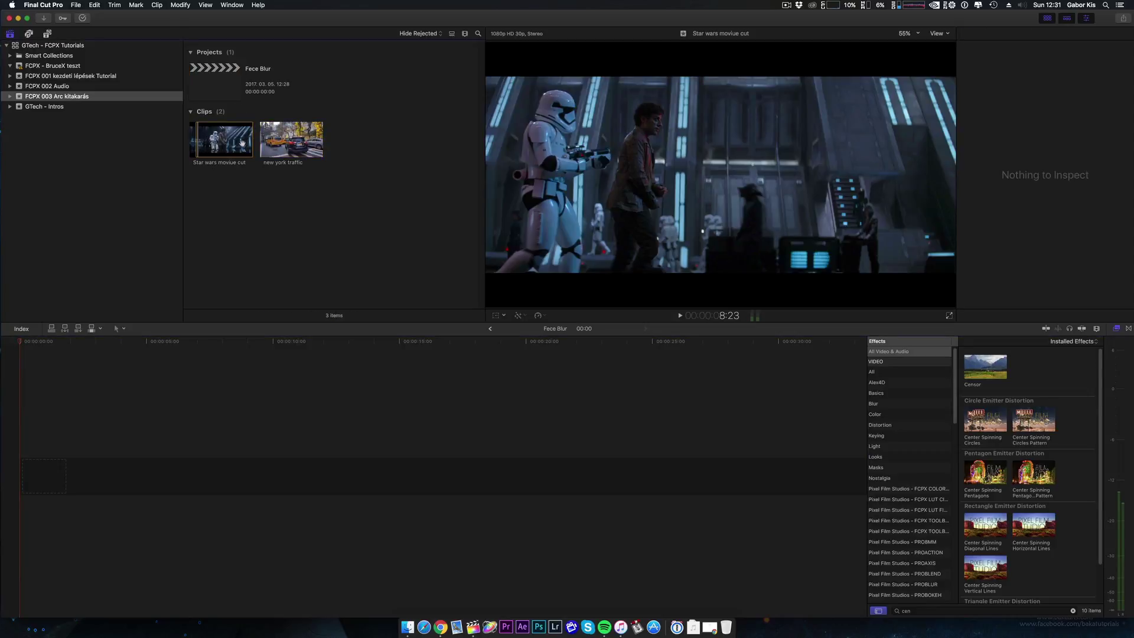
click(323, 138)
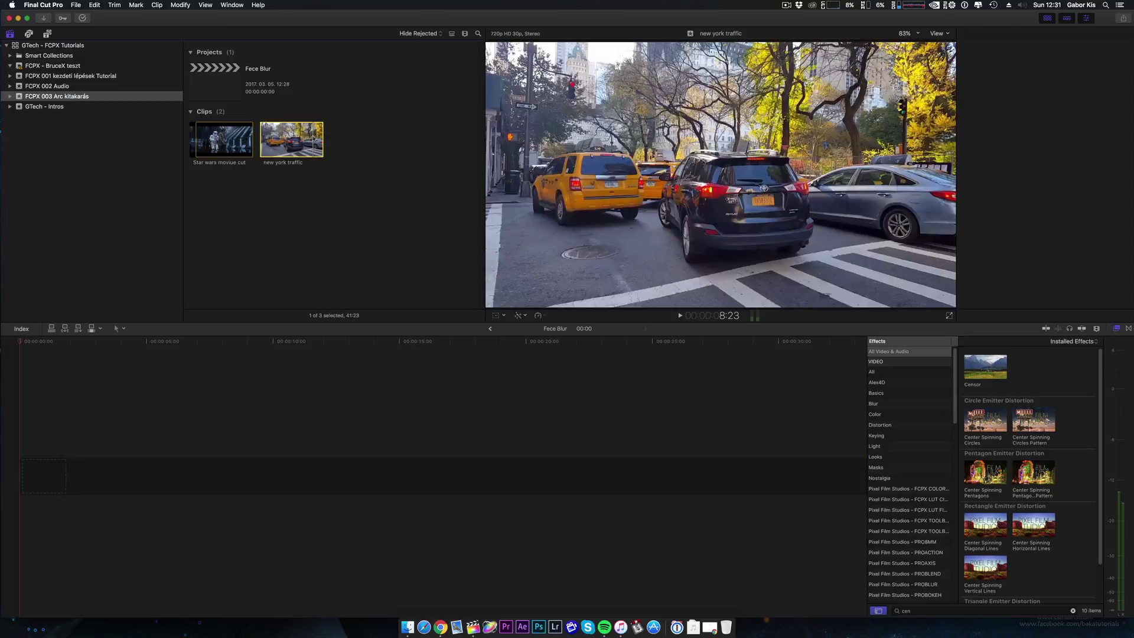
click(270, 207)
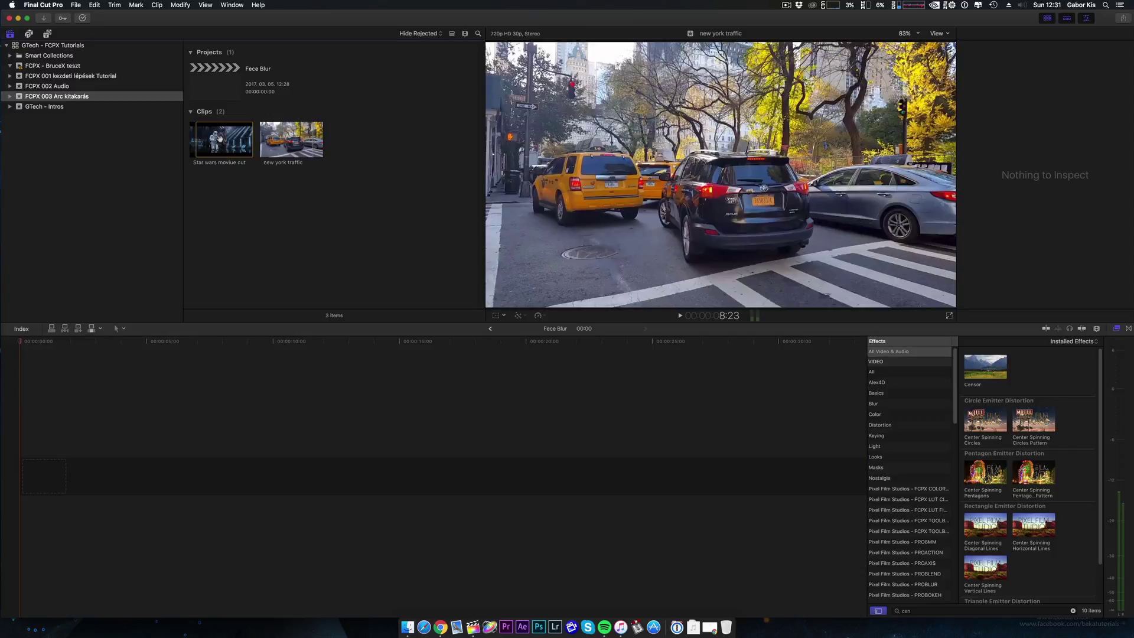
Add the Star Wars clip to the timeline, play it, and rewind to the start
drag(220, 139, 136, 407)
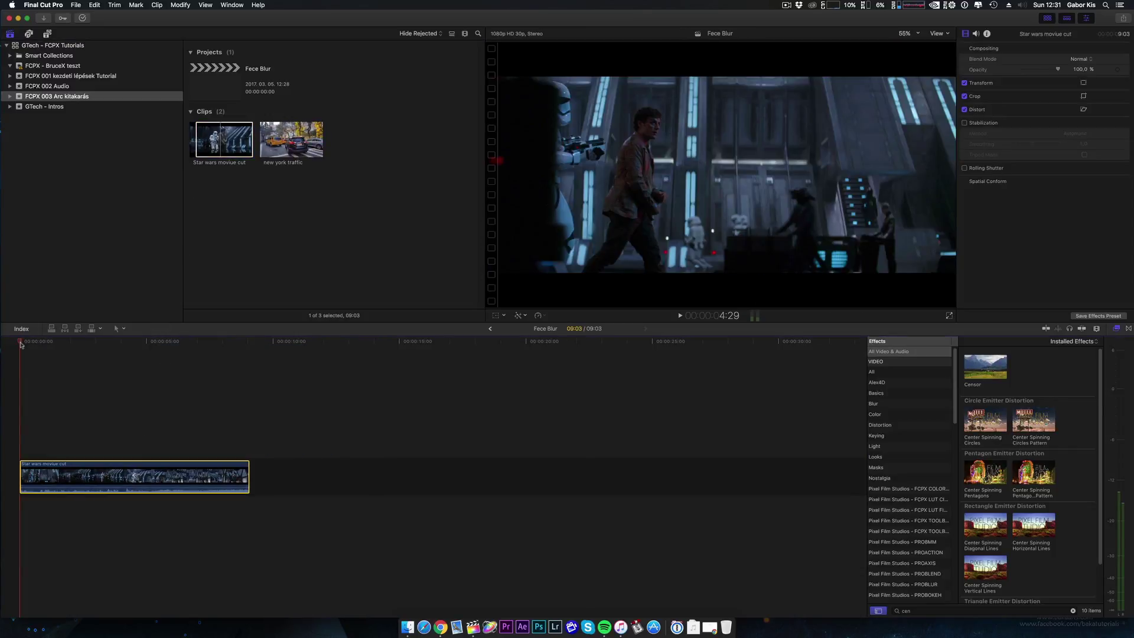
key(space)
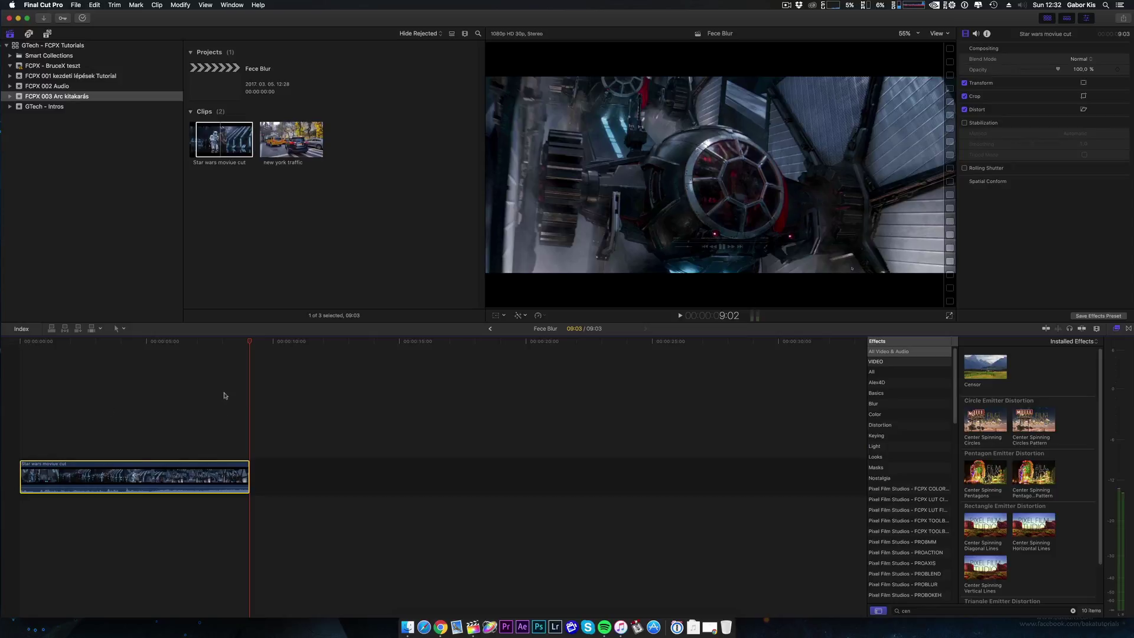
drag(247, 341, 2, 344)
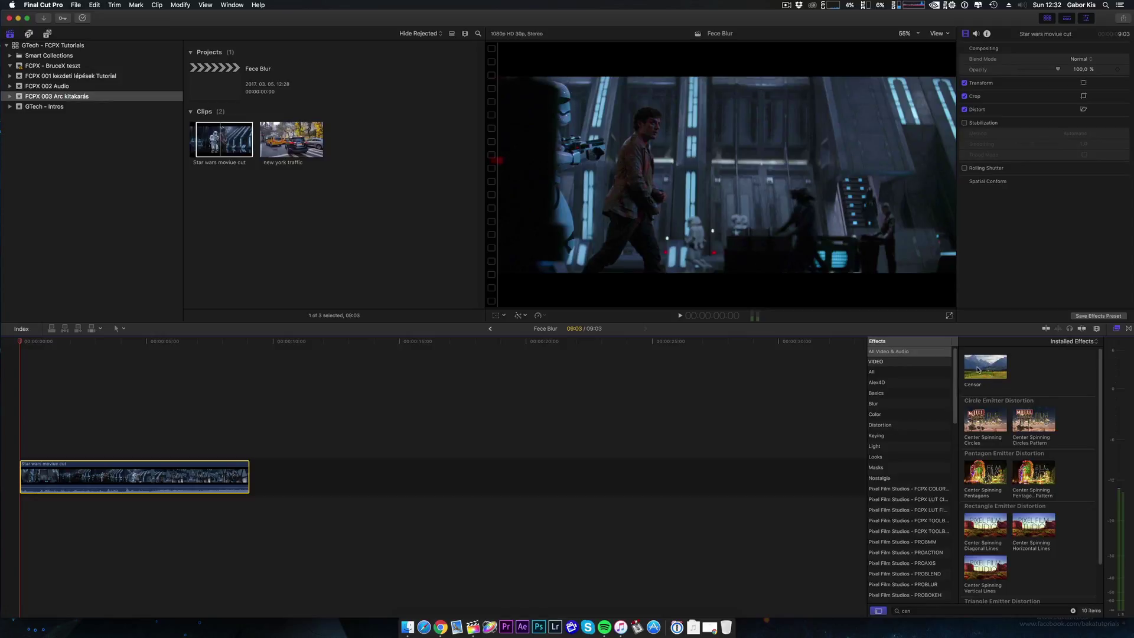
Search the effects for 'cen' and apply Censor (Pixelate, radius 300) to the Star Wars clip
click(893, 354)
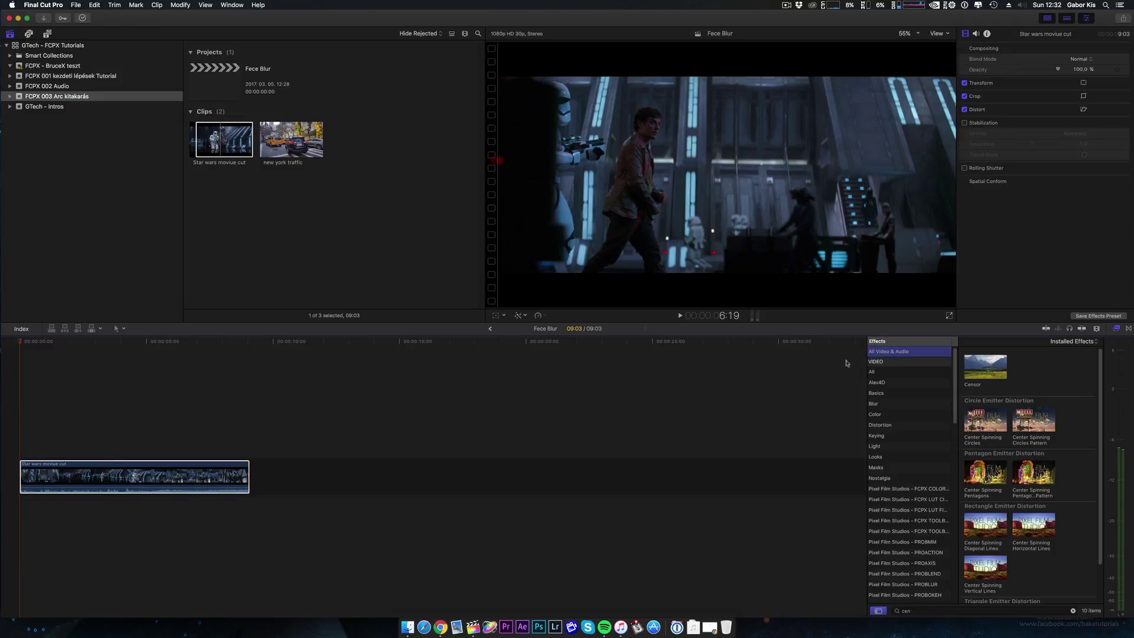
click(154, 492)
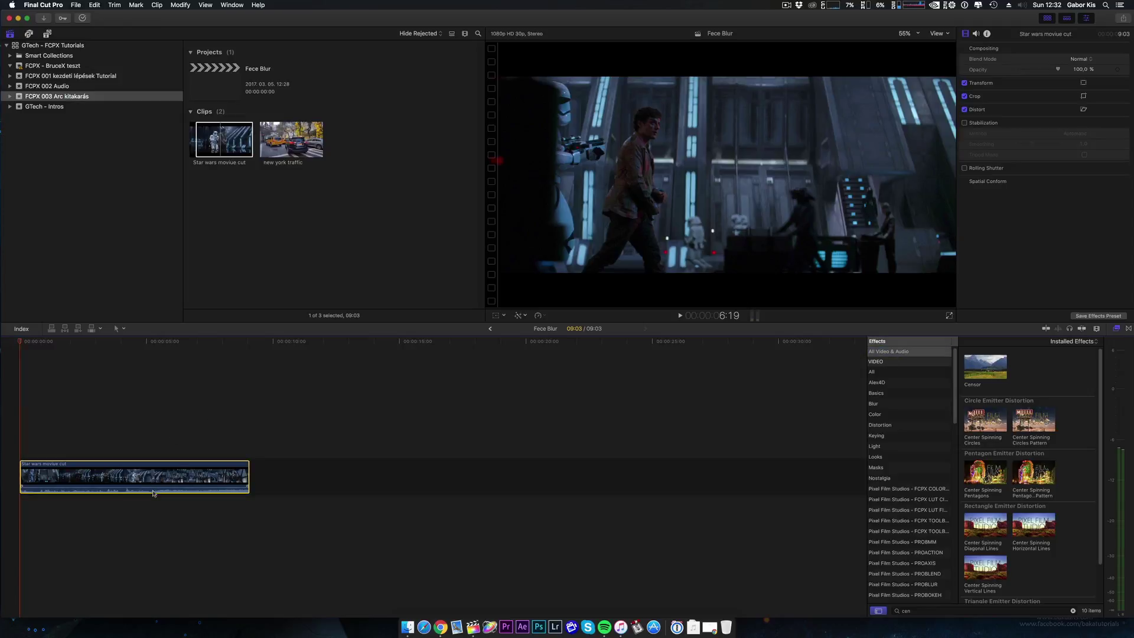
right_click(153, 493)
click(177, 488)
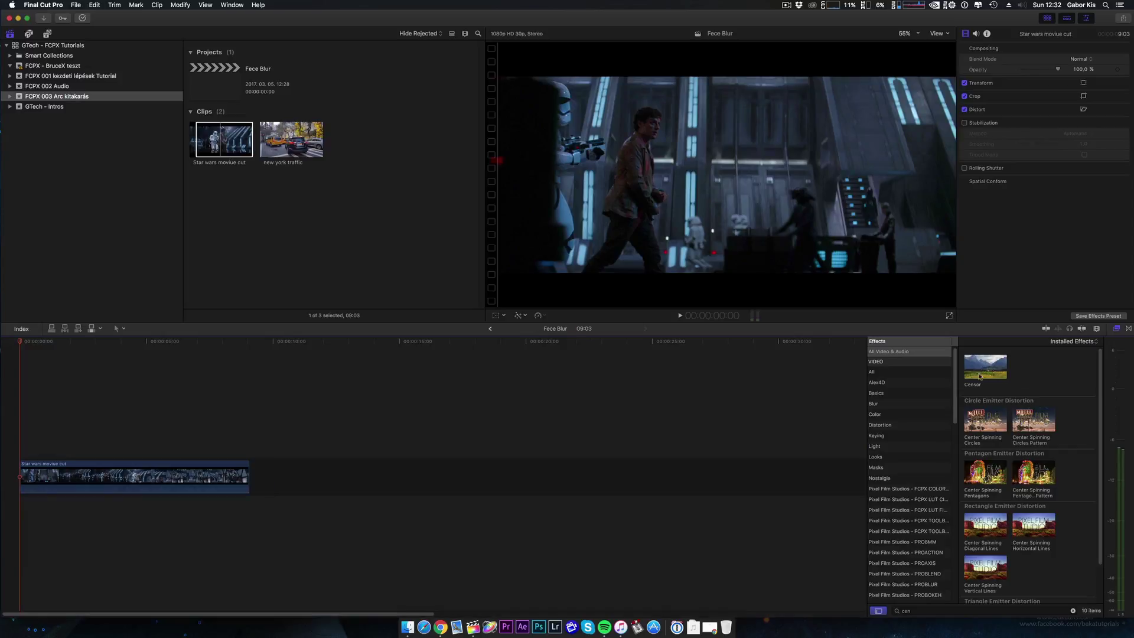
click(928, 612)
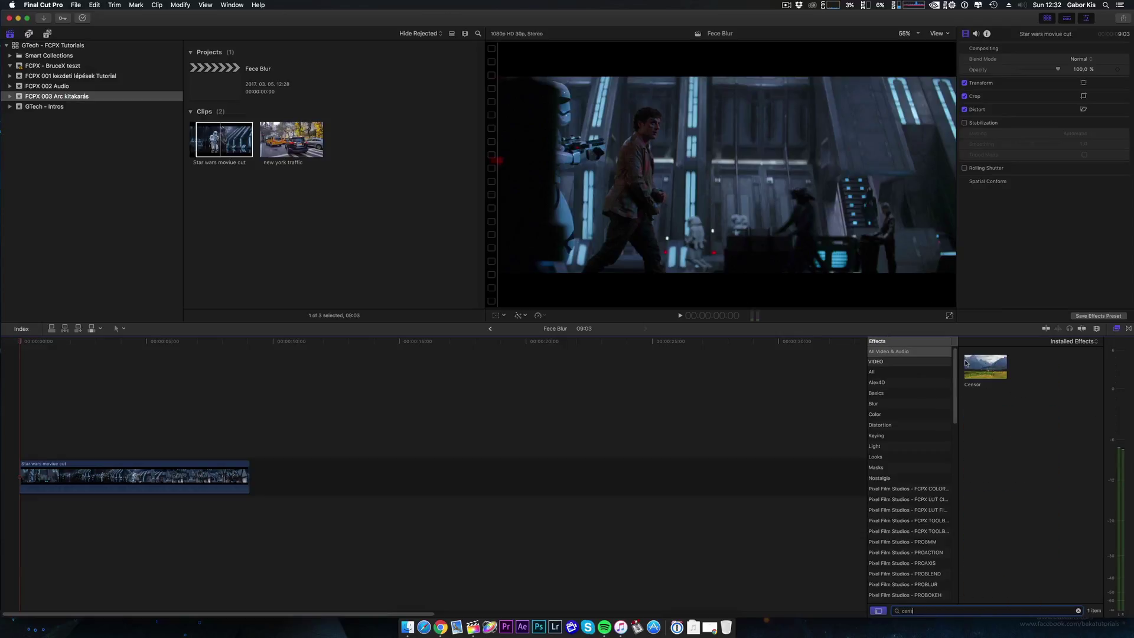
drag(966, 363, 134, 478)
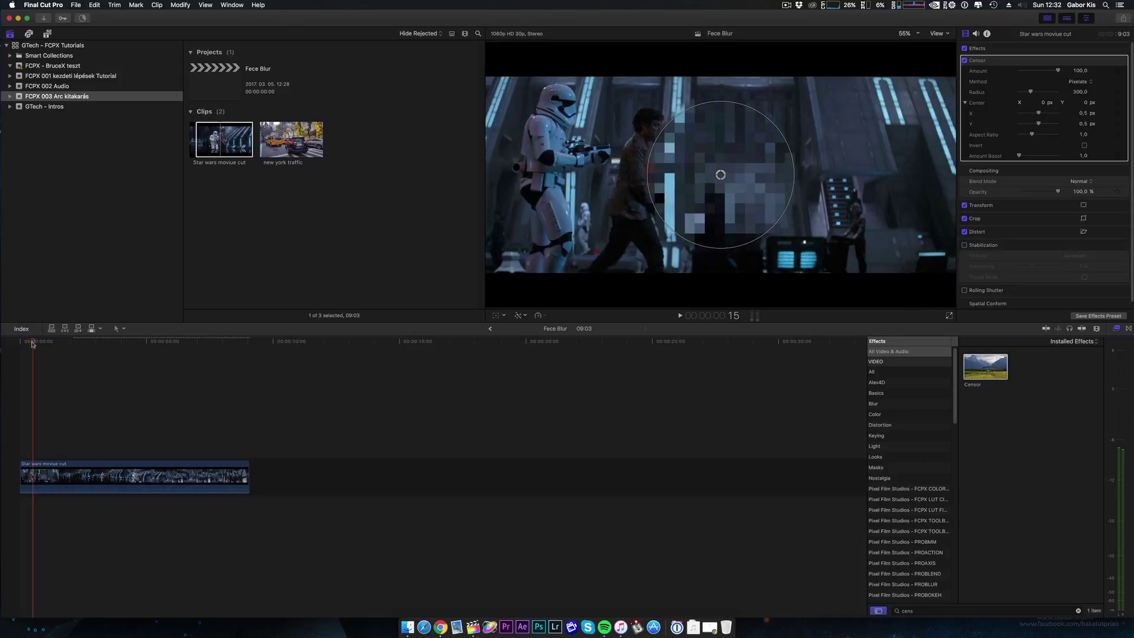
Move the Censor circle onto the man's face, adjusting aspect ratio and shrinking radius to 81.8
mouse_move(753, 240)
mouse_down()
mouse_move(729, 192)
mouse_move(636, 129)
mouse_move(650, 120)
mouse_up()
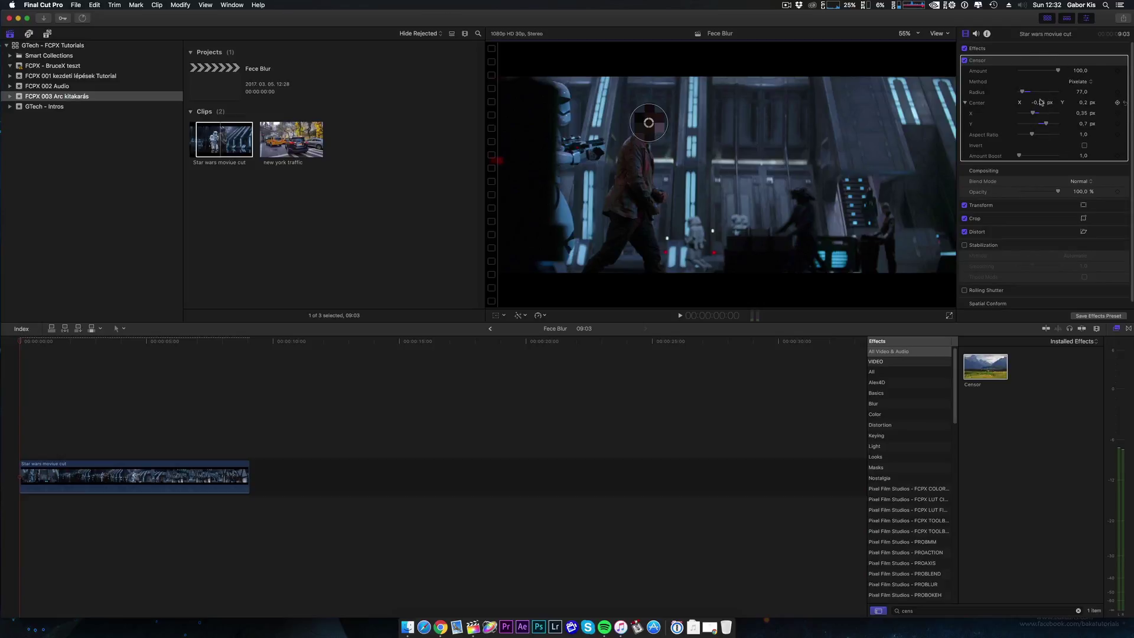
drag(1022, 91, 1022, 93)
mouse_move(652, 123)
mouse_down()
mouse_move(876, 122)
mouse_move(647, 122)
mouse_up()
mouse_move(1033, 136)
mouse_down()
mouse_move(1019, 136)
mouse_move(1035, 136)
mouse_move(1032, 157)
mouse_move(1007, 158)
mouse_up()
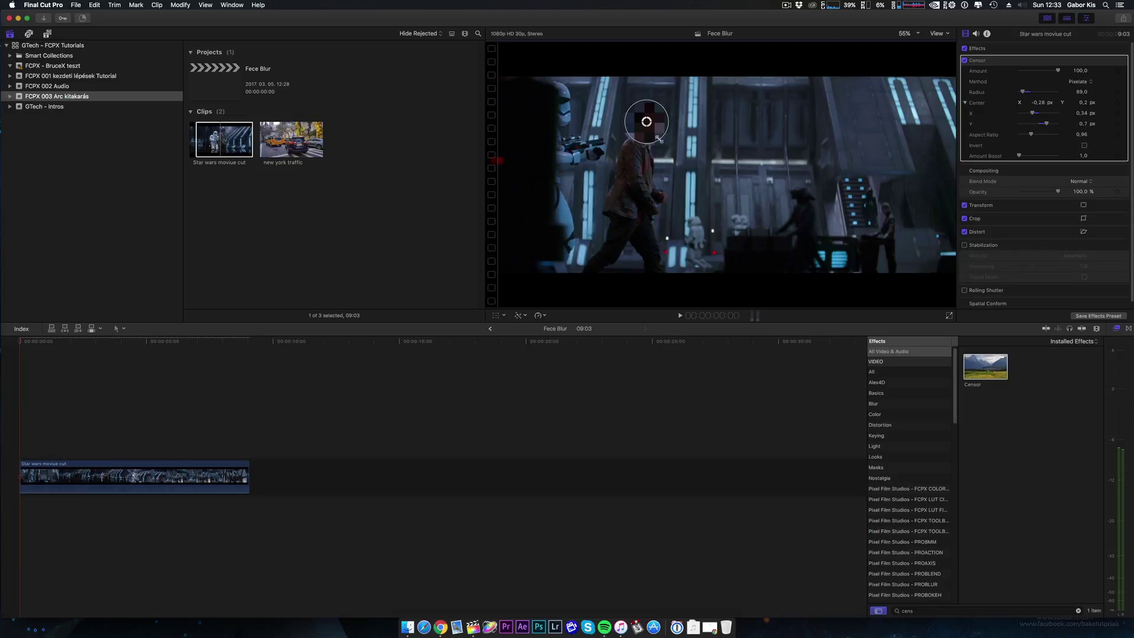
drag(661, 139, 657, 136)
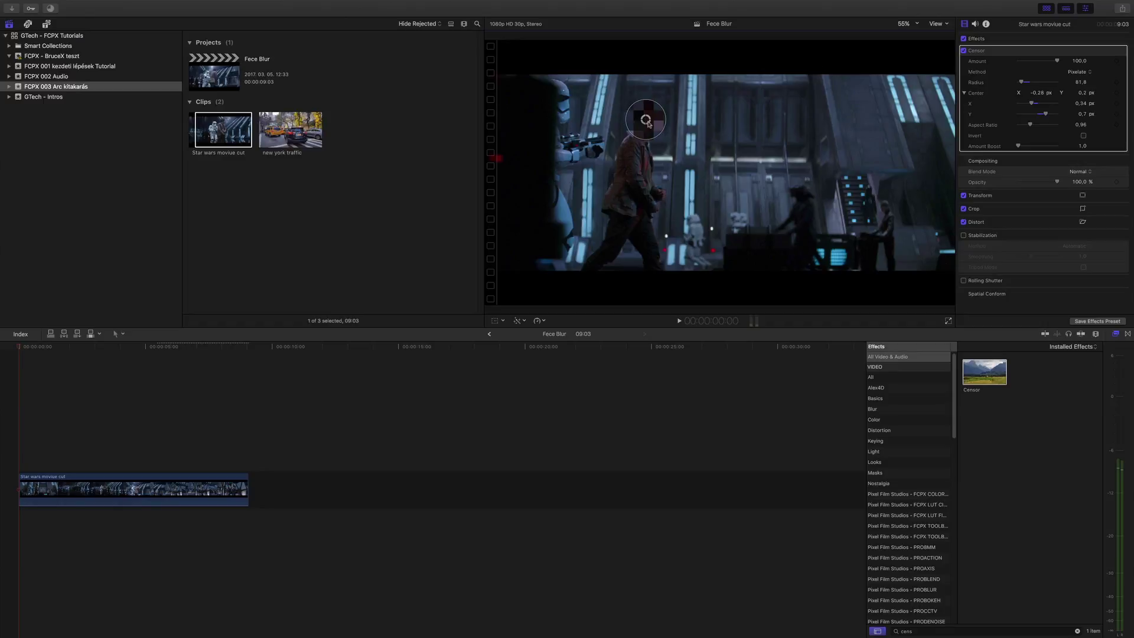
Nudge the Censor circle, undo a bad move, and recentre it on the actor's face
drag(647, 123, 650, 143)
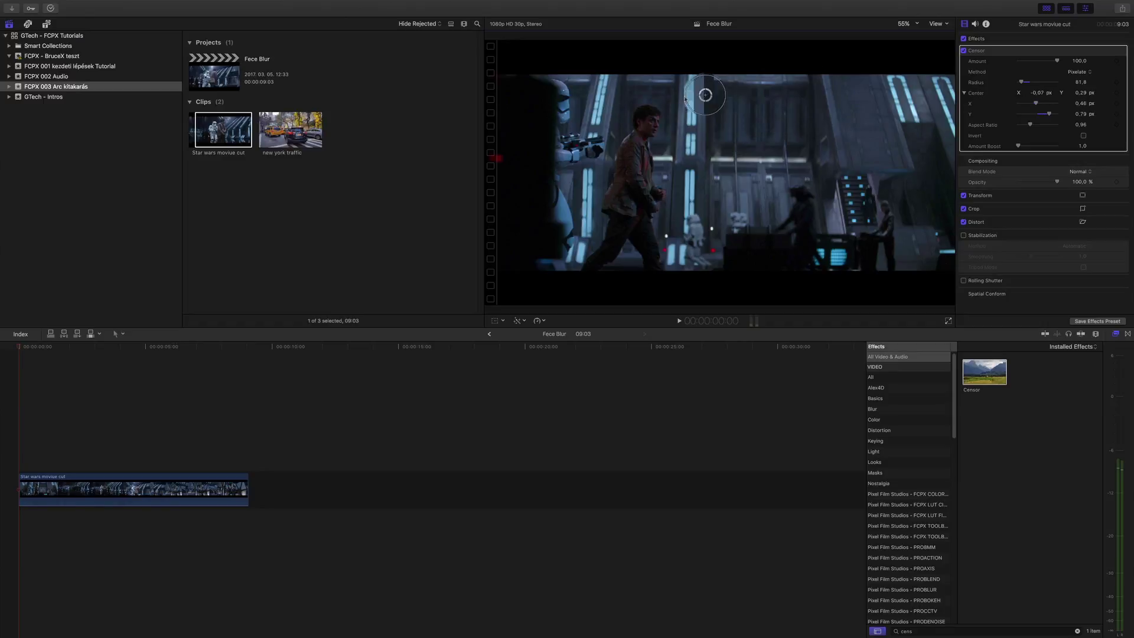
key(ctrl+z)
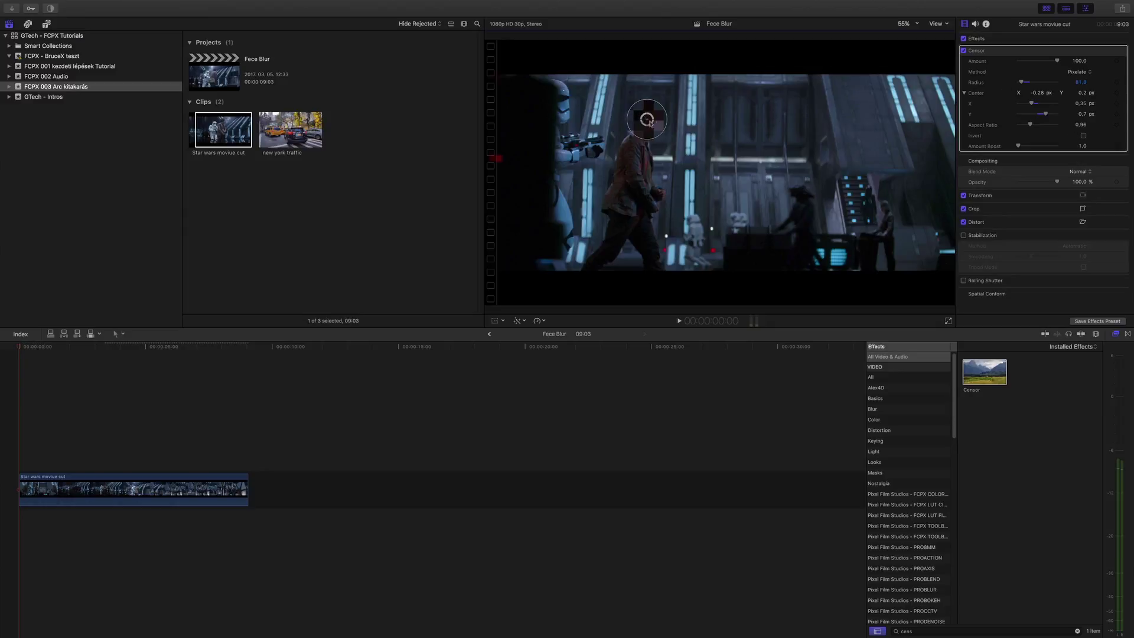
mouse_move(655, 126)
mouse_down()
mouse_move(715, 177)
mouse_move(646, 125)
mouse_up()
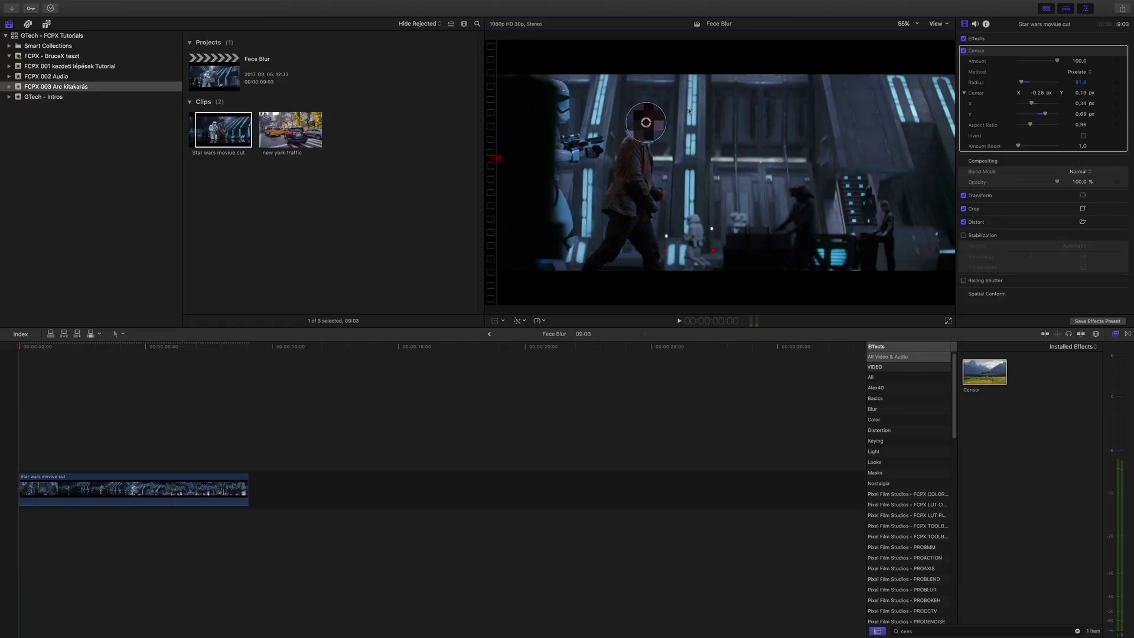
drag(646, 124, 646, 121)
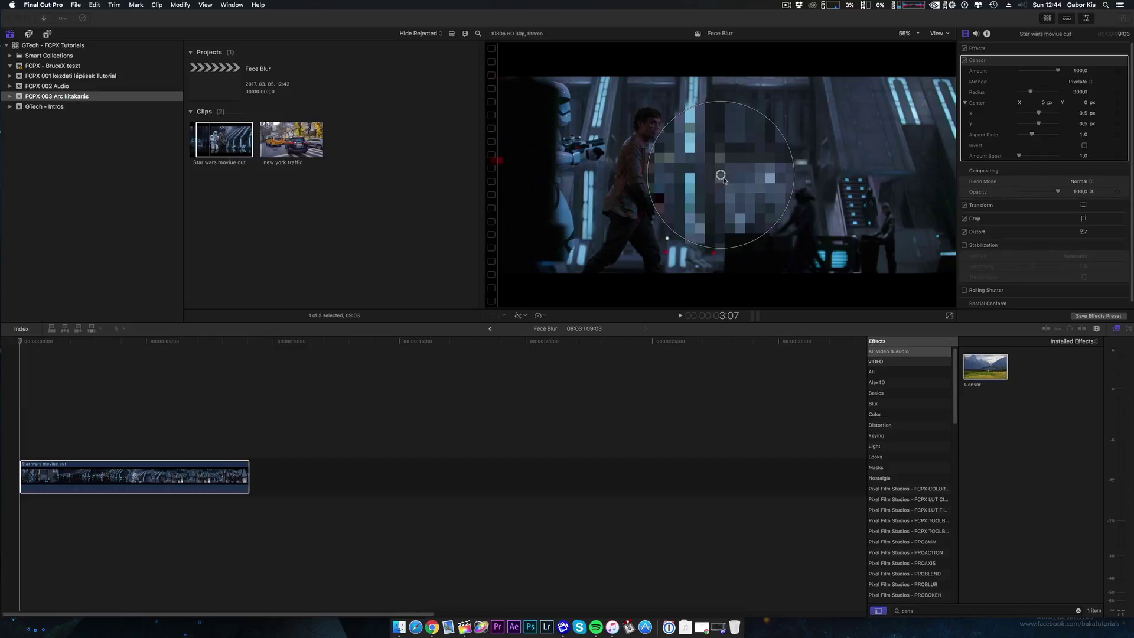
Centre the Censor circle on the man's face at the clip's opening with radius 92.5
drag(721, 175, 654, 124)
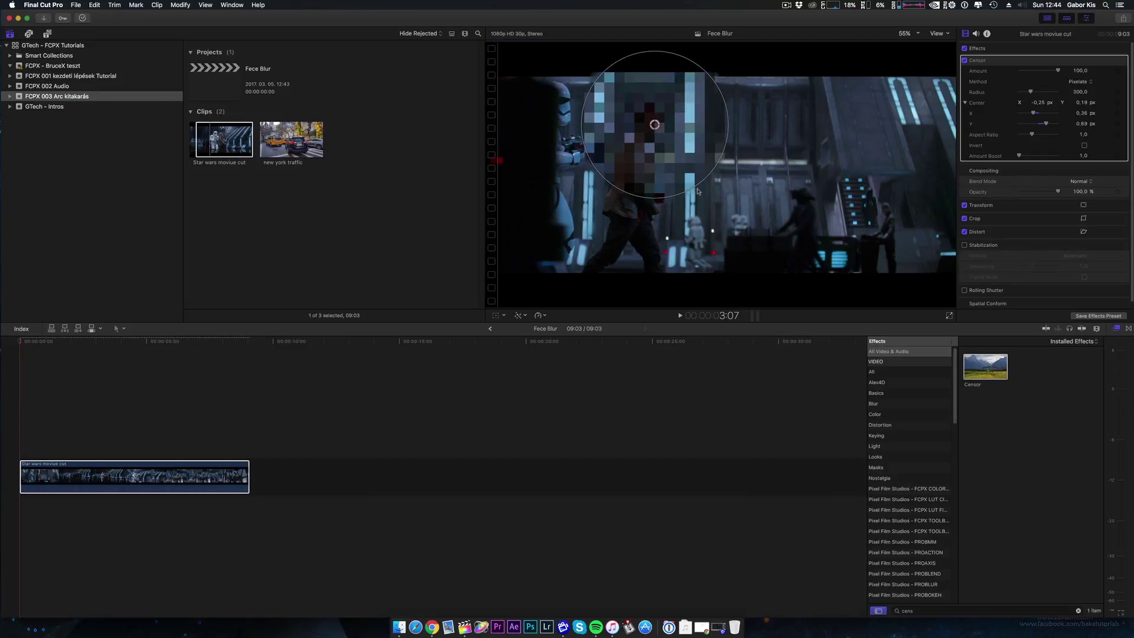
drag(698, 190, 648, 120)
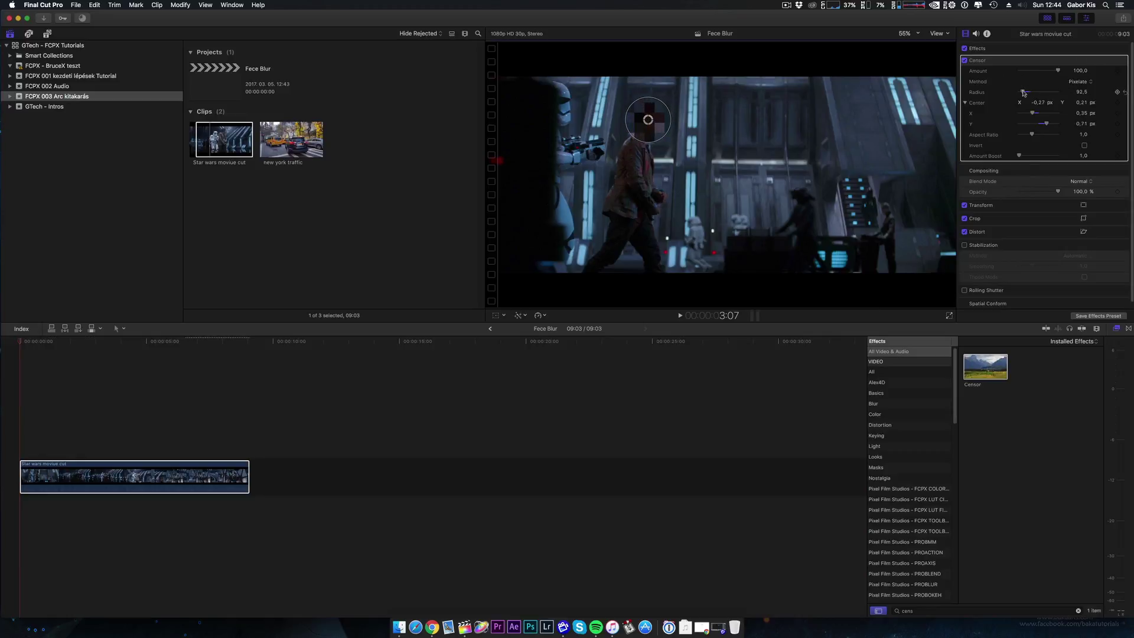
click(21, 343)
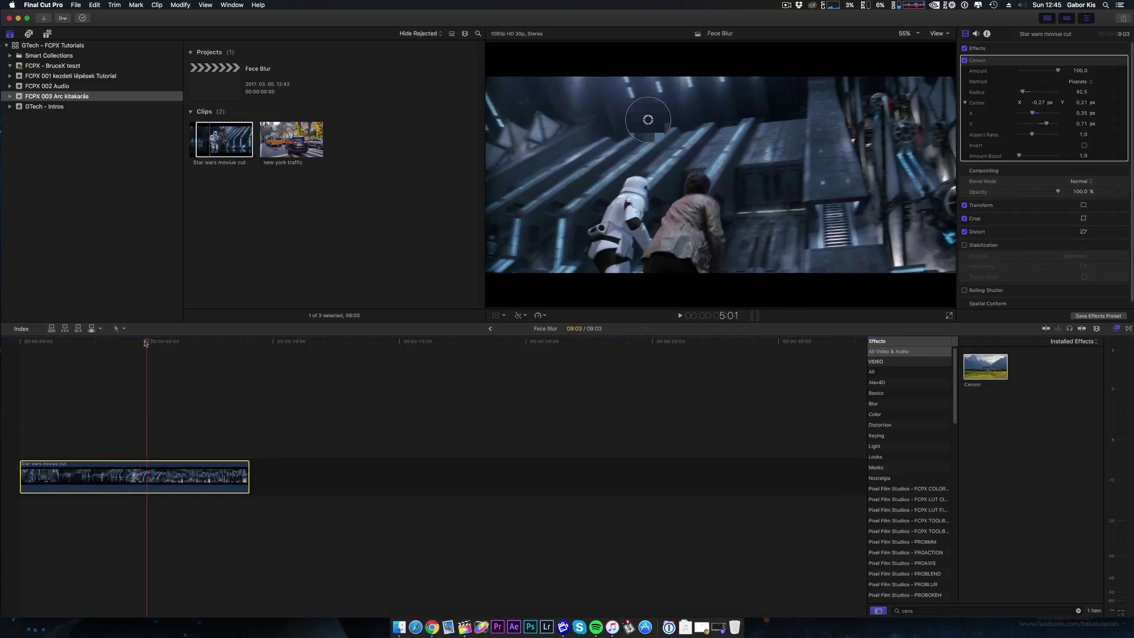
Play the clip to check the face pixelation, then rewind to its first frame
key(space)
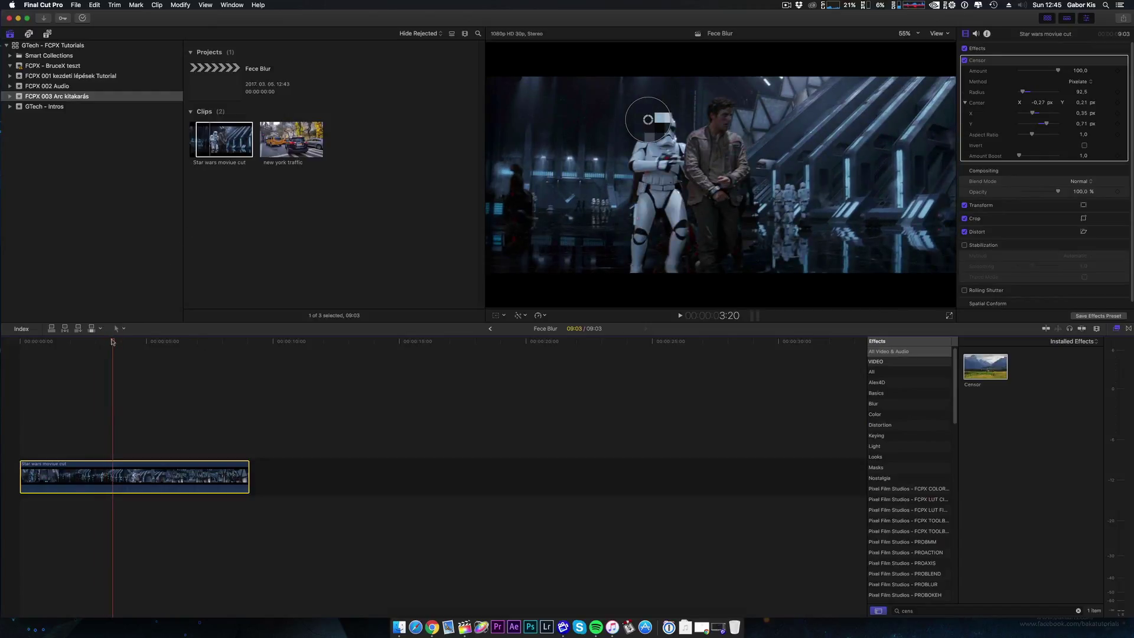
drag(113, 341, 3, 341)
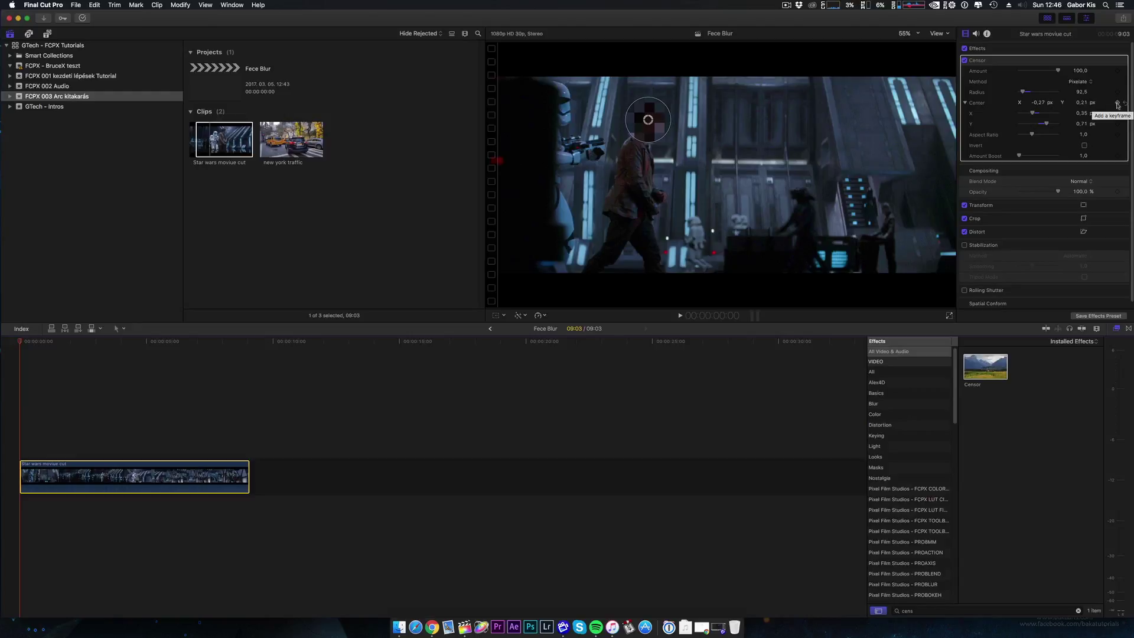
Add start keyframes for Censor Center and Radius, then step frames to find the shot change
click(1117, 103)
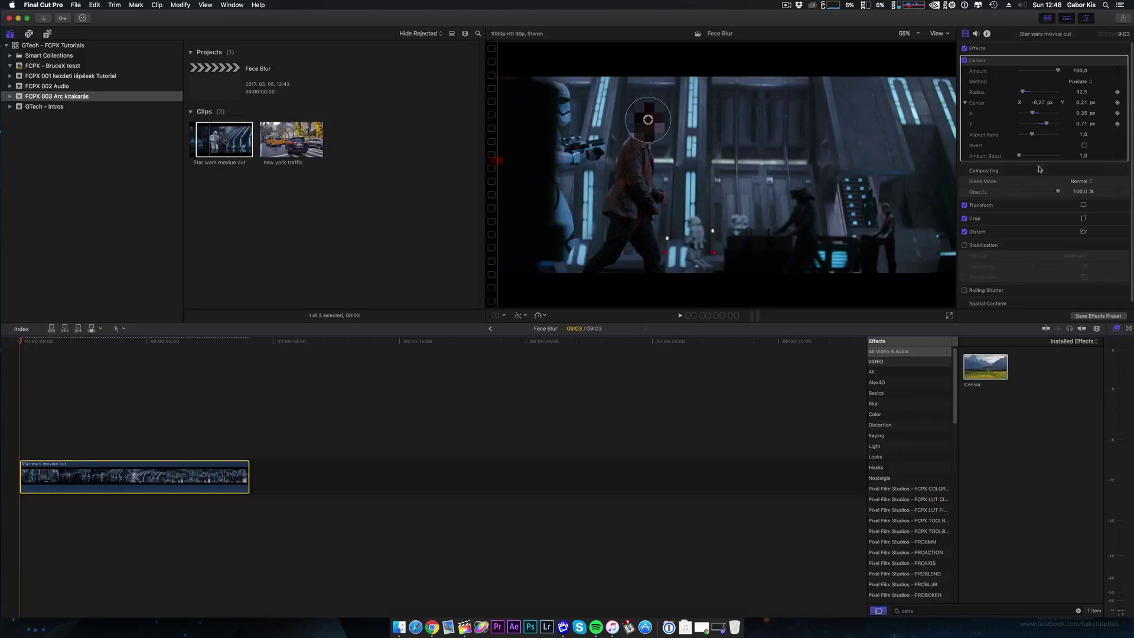
click(1117, 92)
key(space)
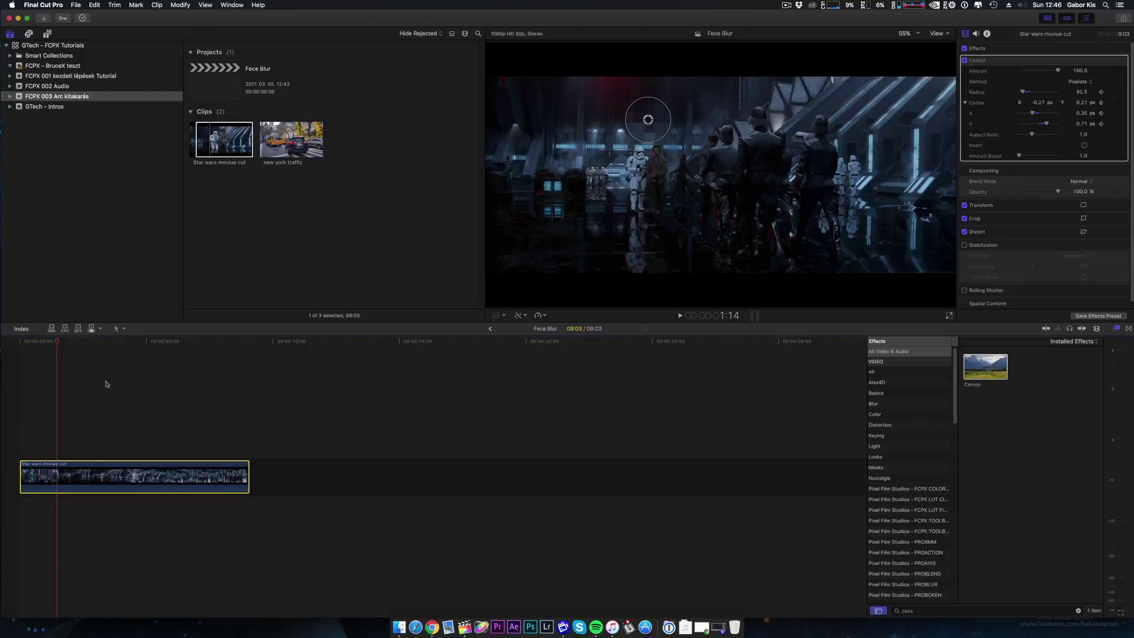
key(Left)
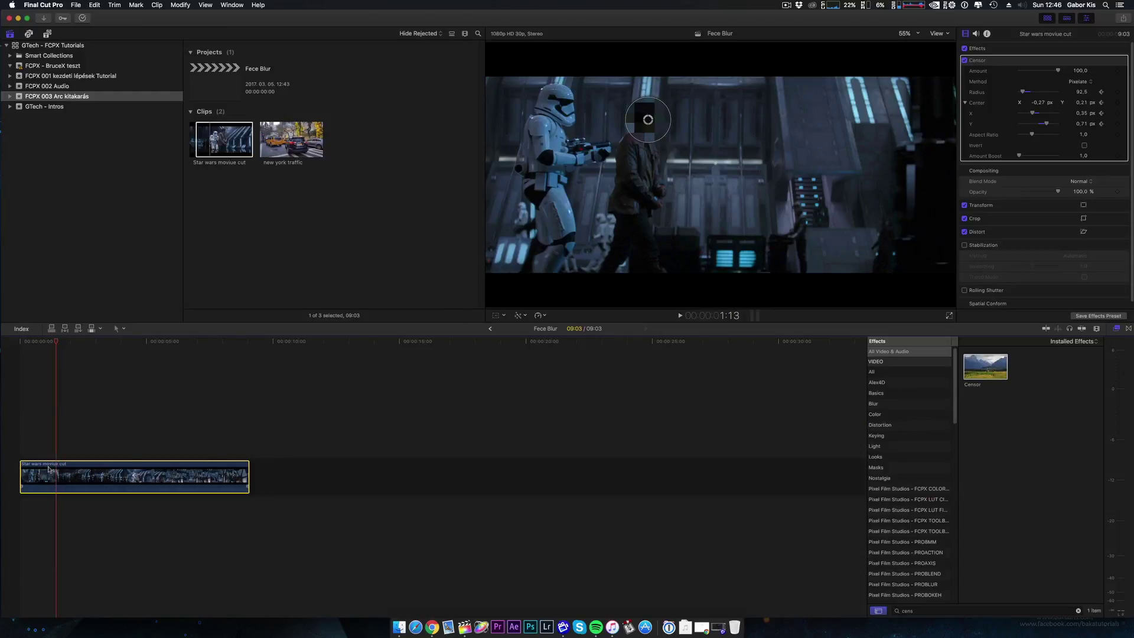
key(Right)
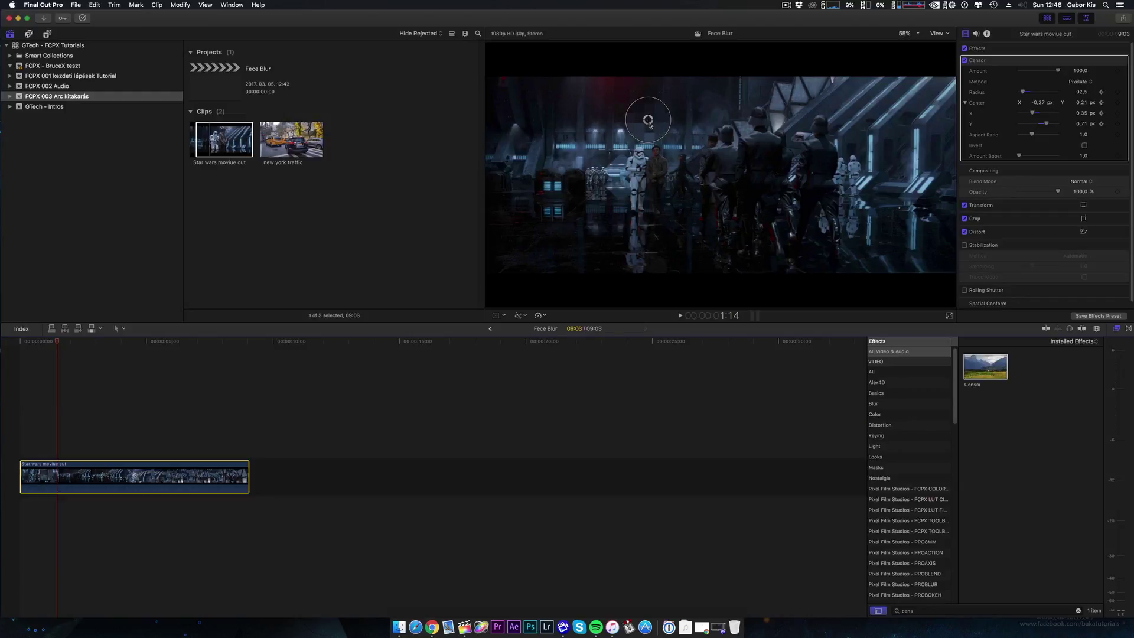
Slightly adjust the censor radius and replay the opening repeatedly, stepping frames to check coverage
mouse_move(656, 140)
mouse_down()
mouse_move(648, 123)
mouse_move(658, 149)
mouse_up()
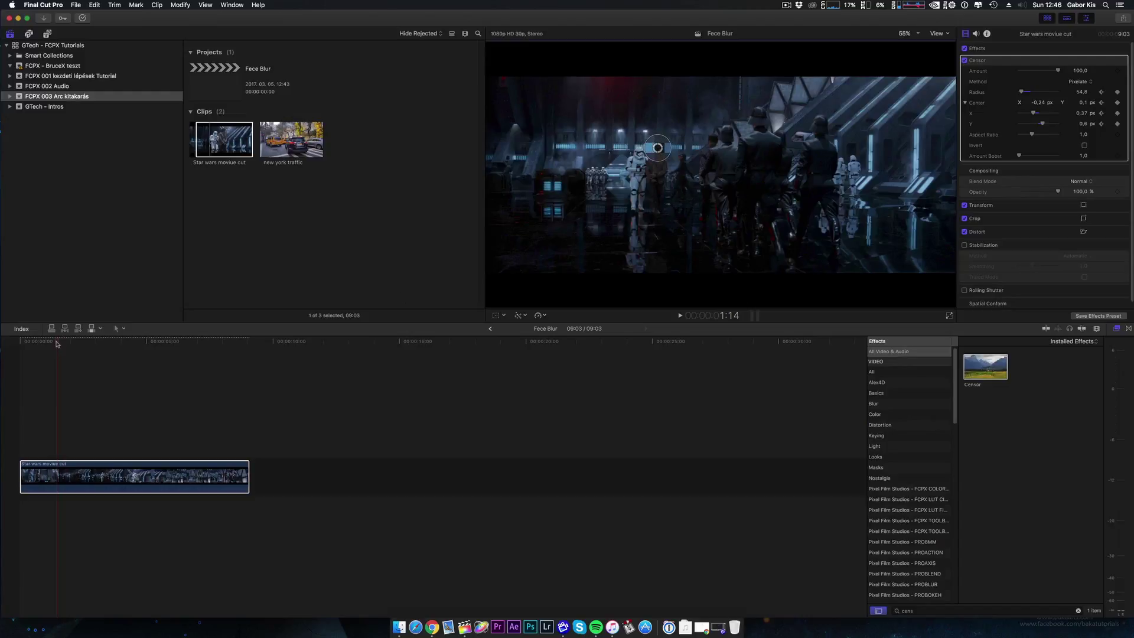
drag(58, 344, 1, 344)
key(space)
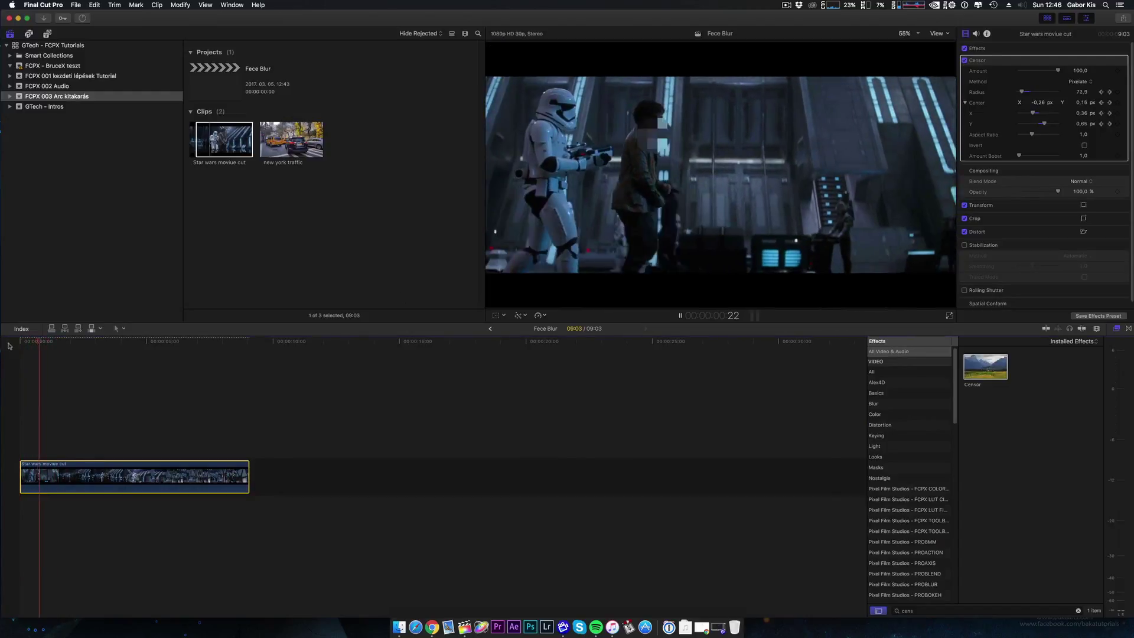
key(space)
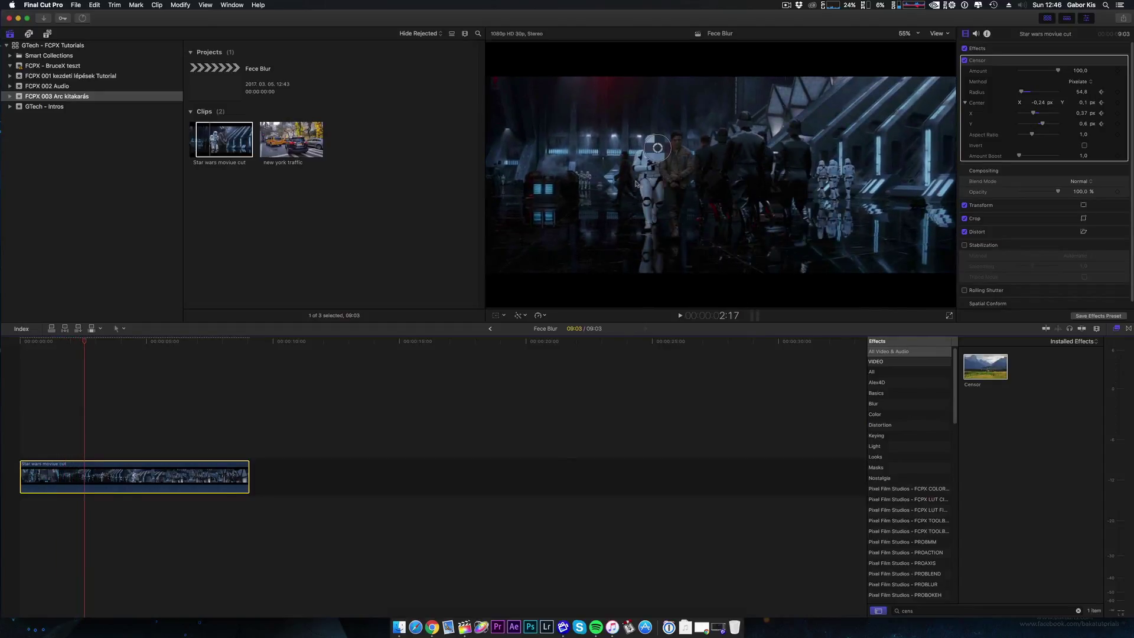
drag(86, 340, 13, 340)
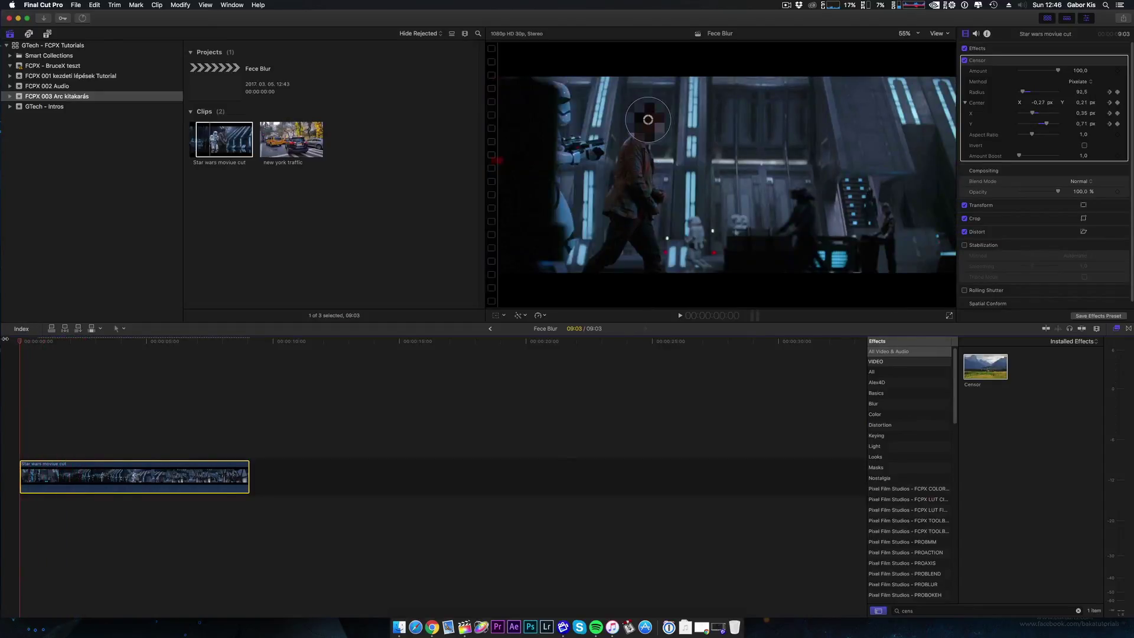
key(space)
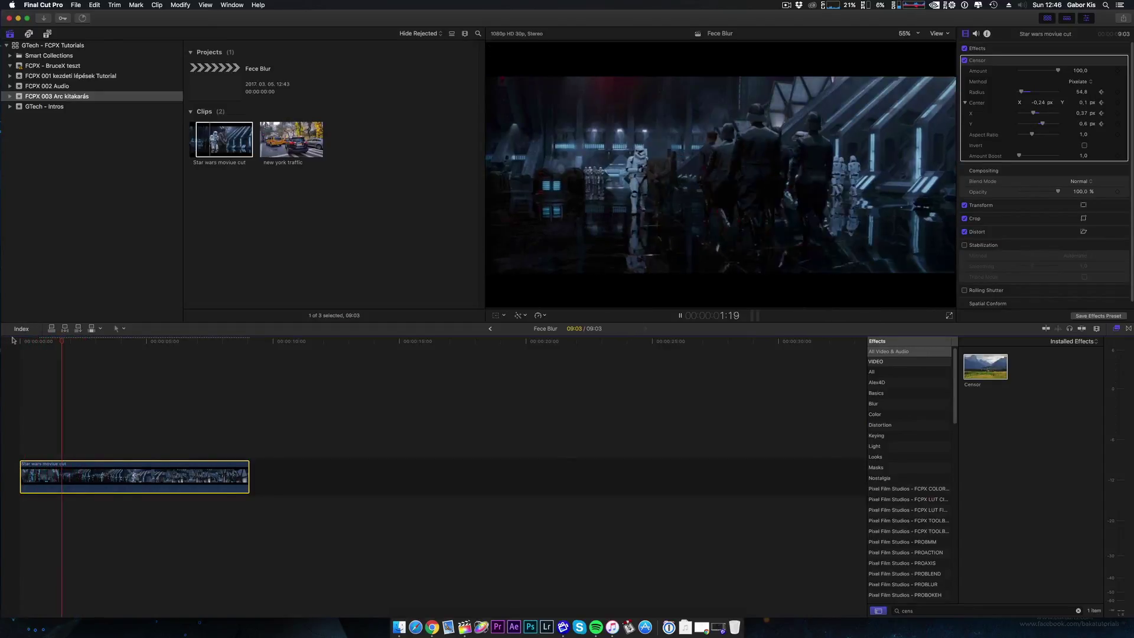
key(space)
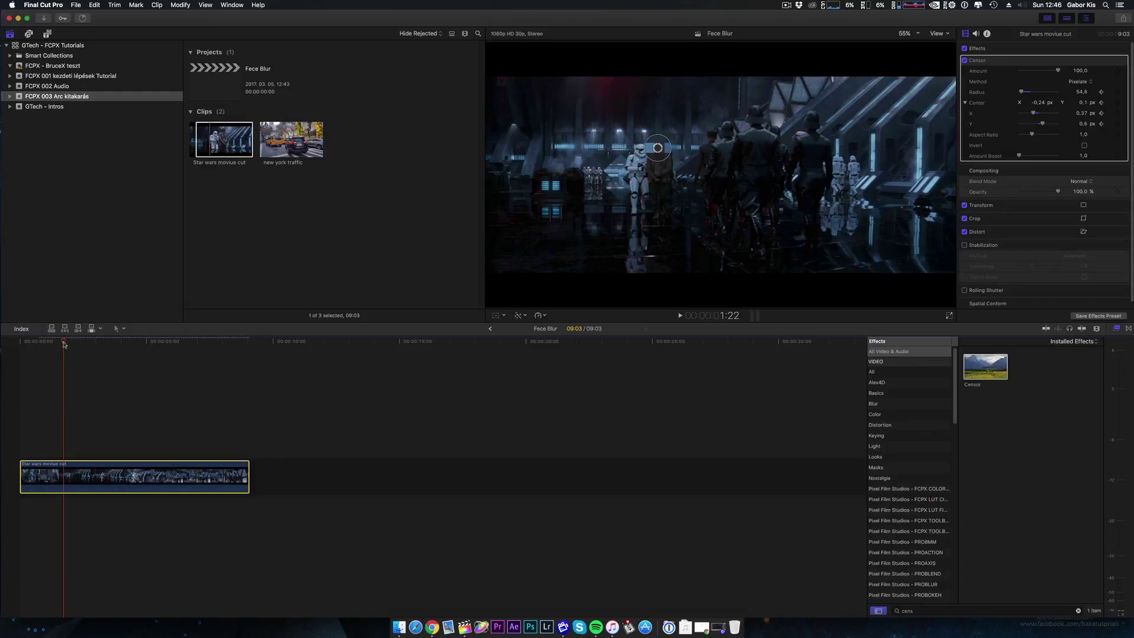
drag(65, 344, 2, 344)
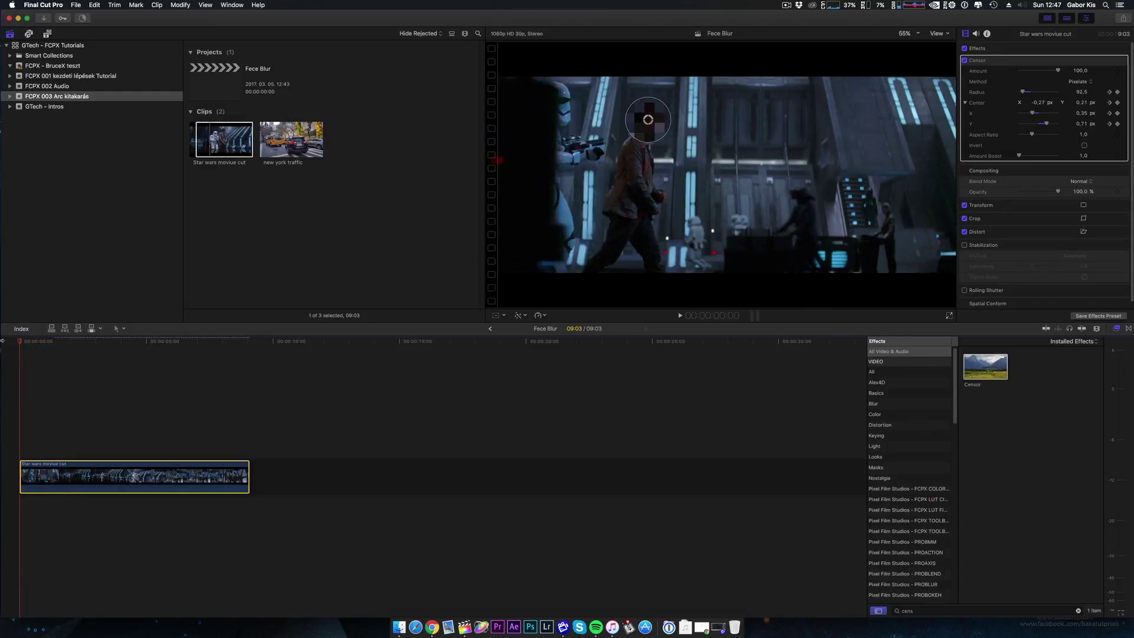
key(Right)
key(Right)
key(Right)
key(Right)
key(Right)
key(Right)
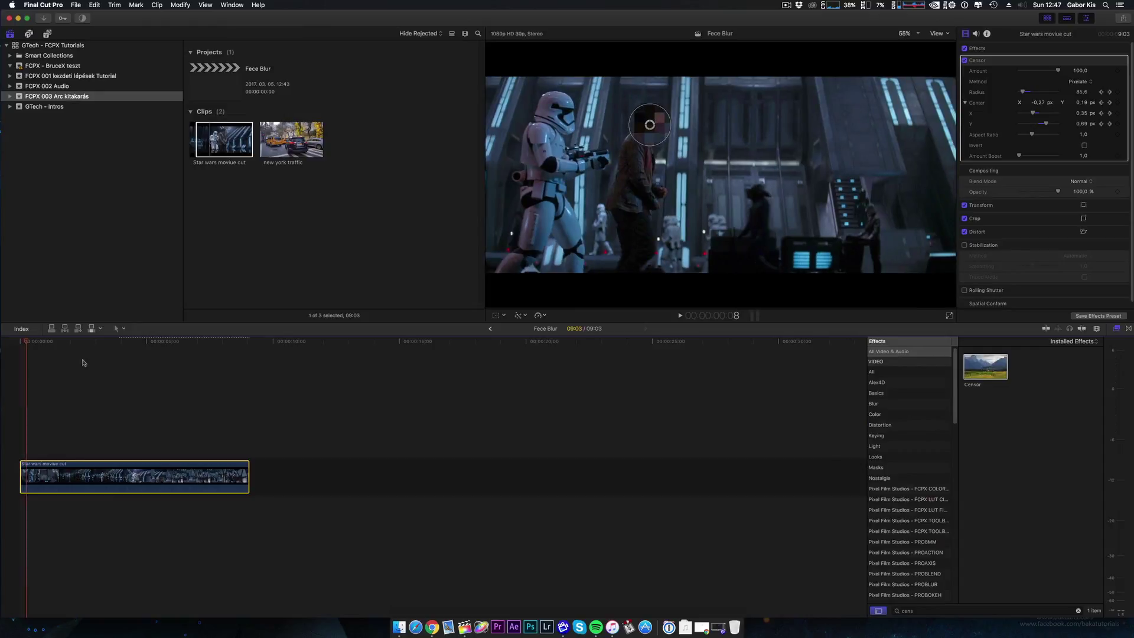
key(Right)
key(Right)
key(Right)
key(Left)
key(Left)
key(Left)
key(Left)
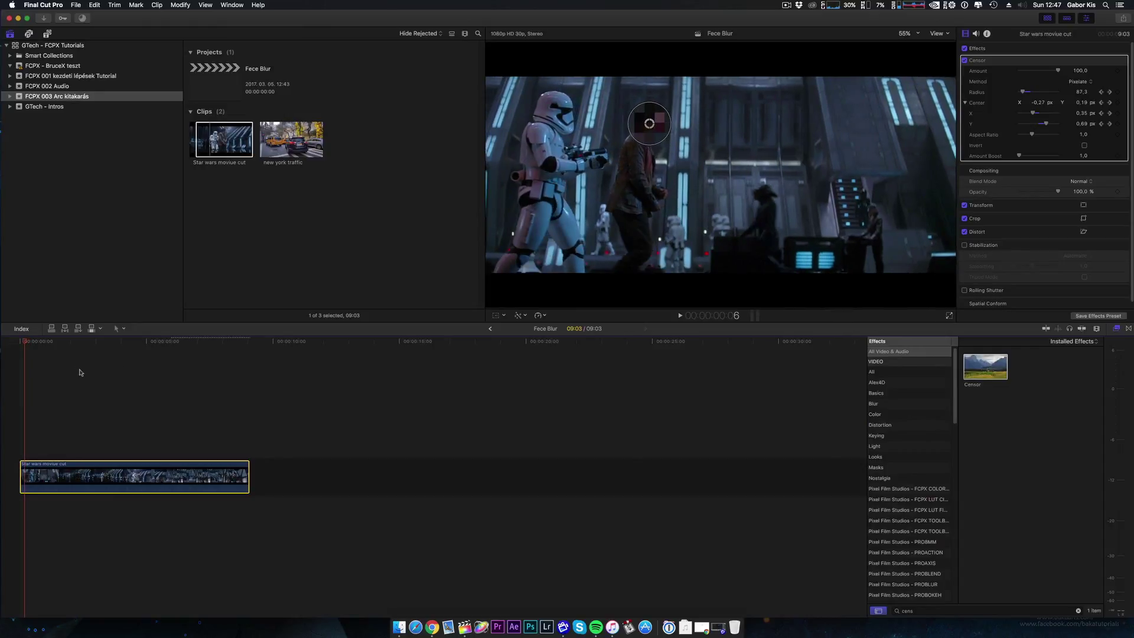
key(Left)
key(Left)
key(Left)
key(Left)
key(Left)
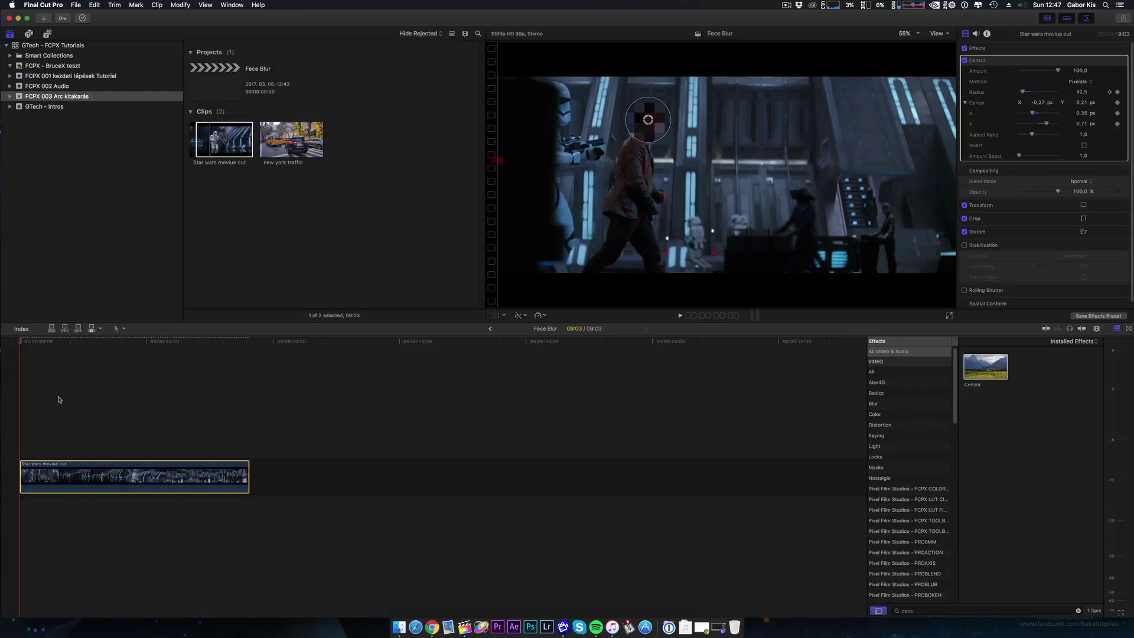
Keyframe Censor Center and Radius near 1:14 and move the circle onto the face (radius 40)
drag(21, 344, 51, 344)
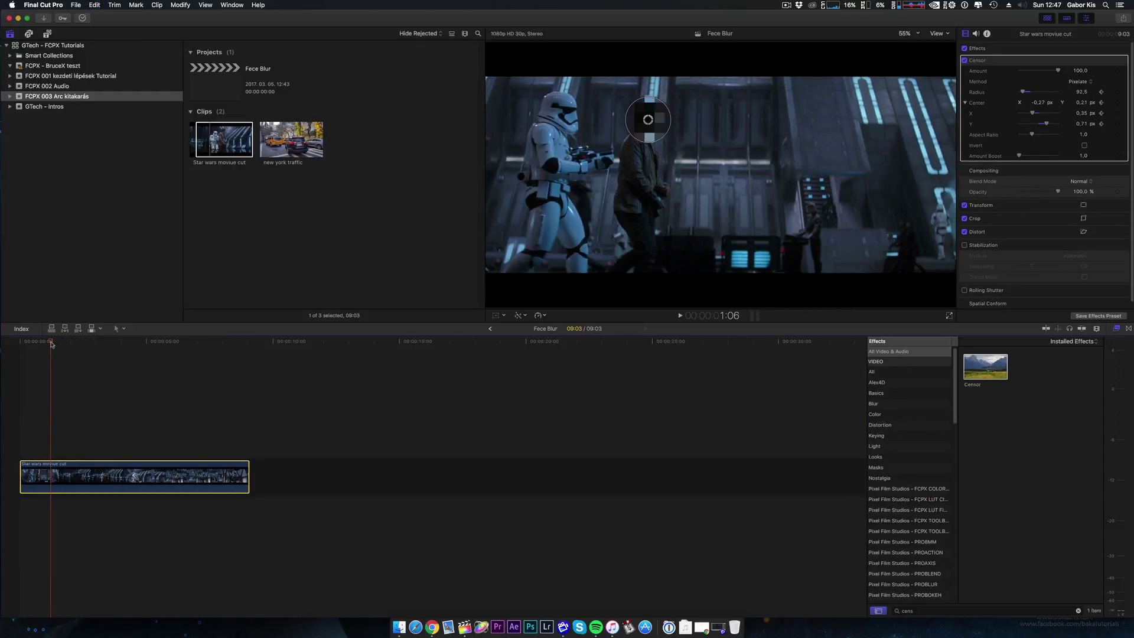
drag(49, 342, 53, 343)
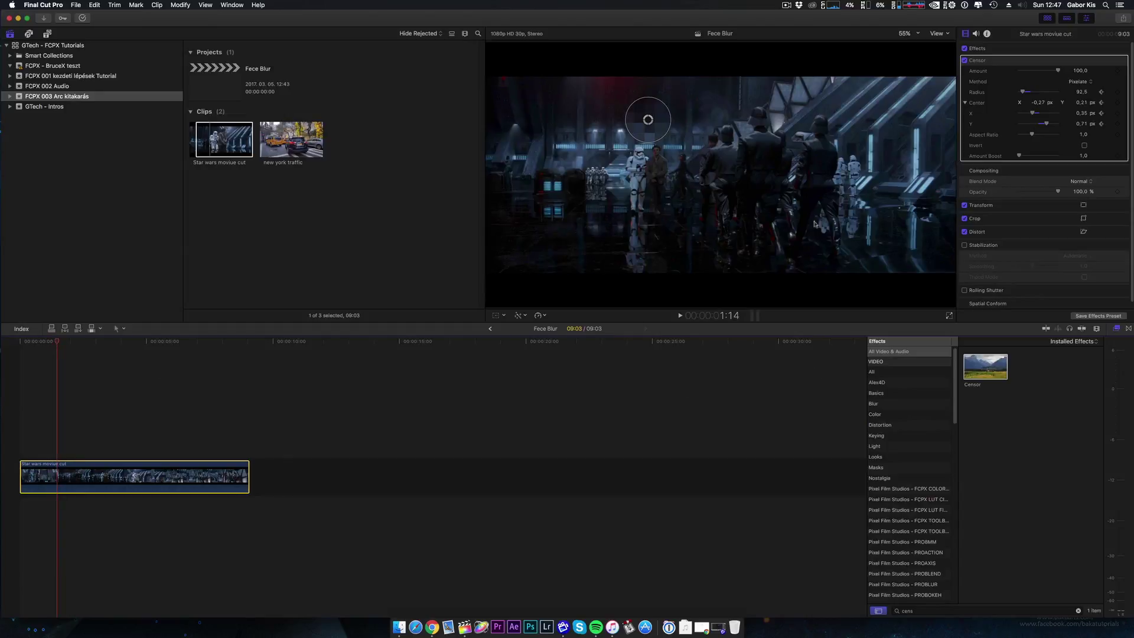
key(Left)
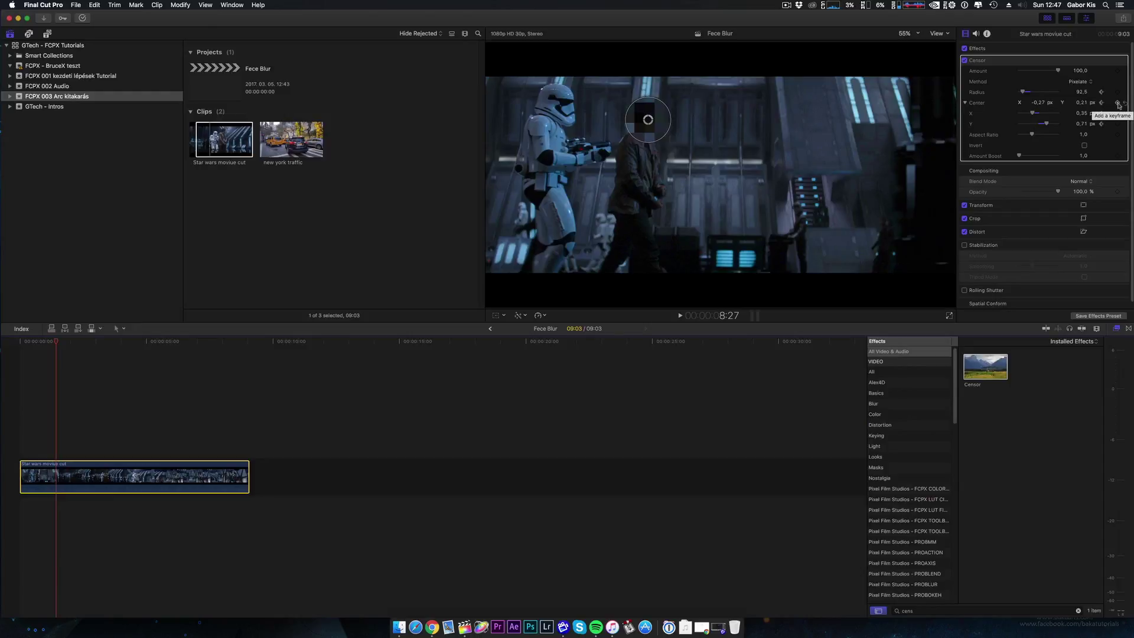
click(1118, 102)
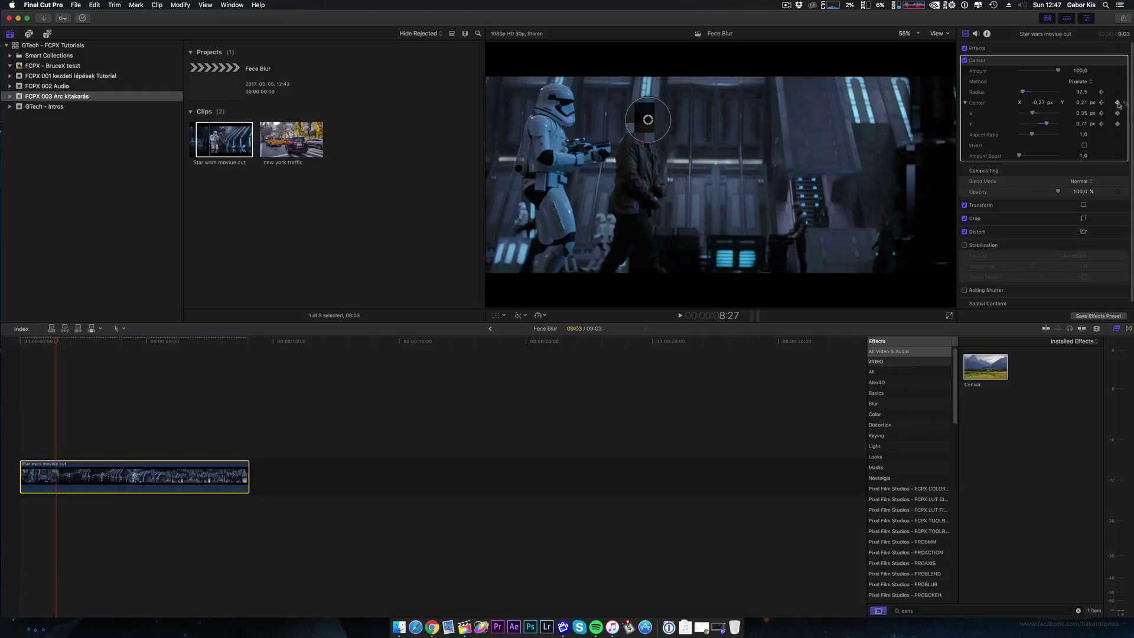
click(1117, 92)
key(Right)
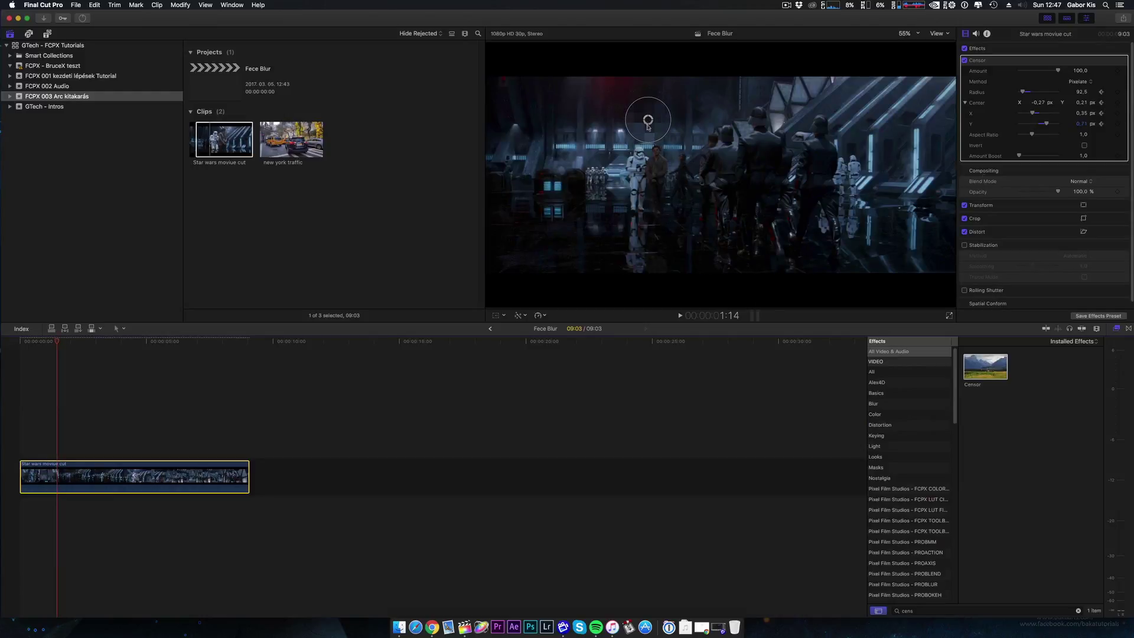
drag(648, 124, 658, 156)
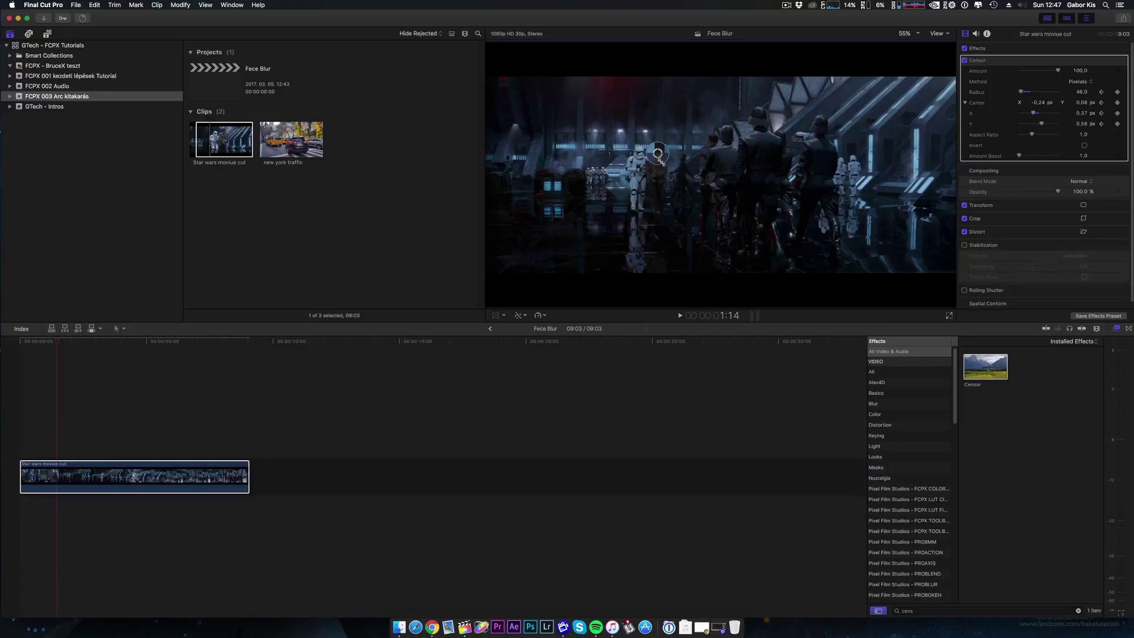
During playback, drag the Censor circle along the man's head, keyframing it to X -0.66, Y -0.09
key(space)
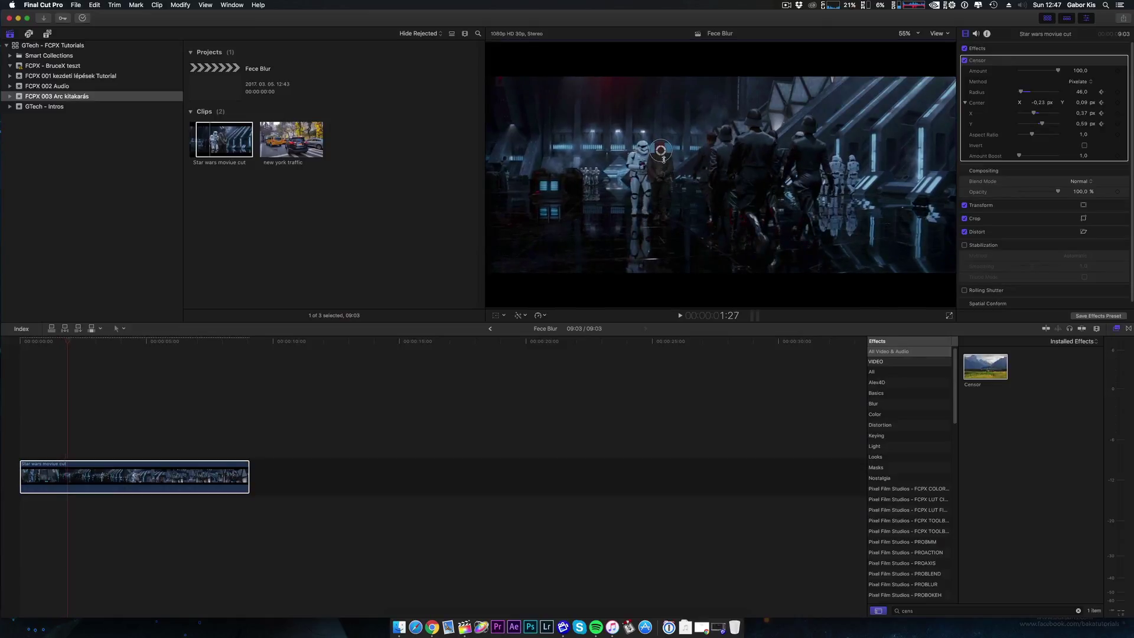
drag(662, 149, 730, 109)
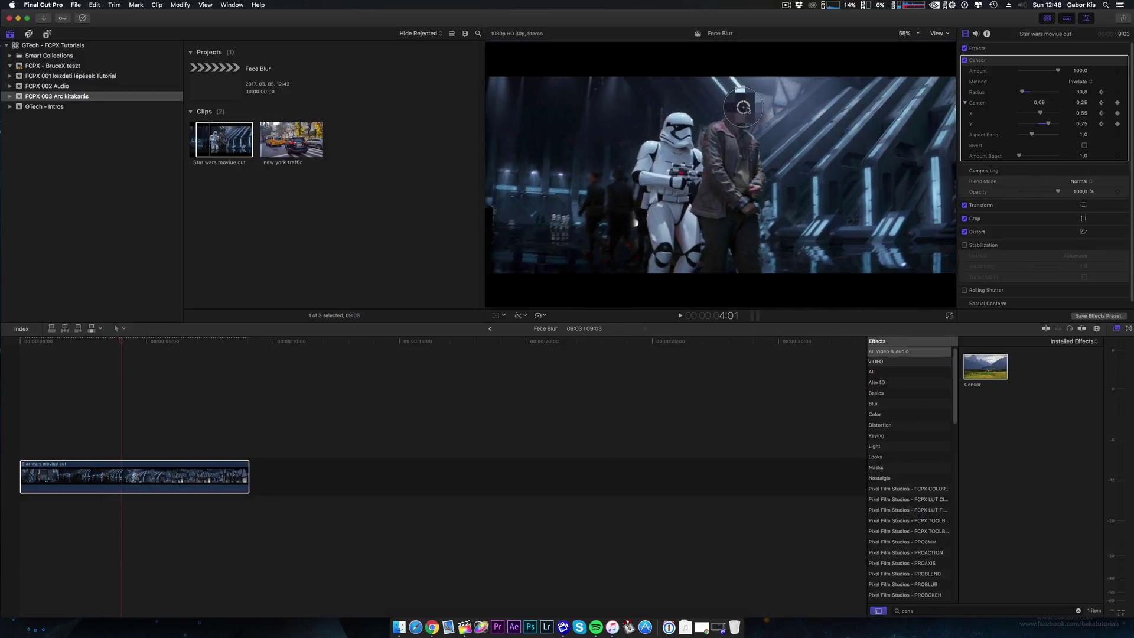
mouse_move(739, 111)
mouse_down()
mouse_move(691, 198)
mouse_move(586, 215)
mouse_move(542, 208)
mouse_up()
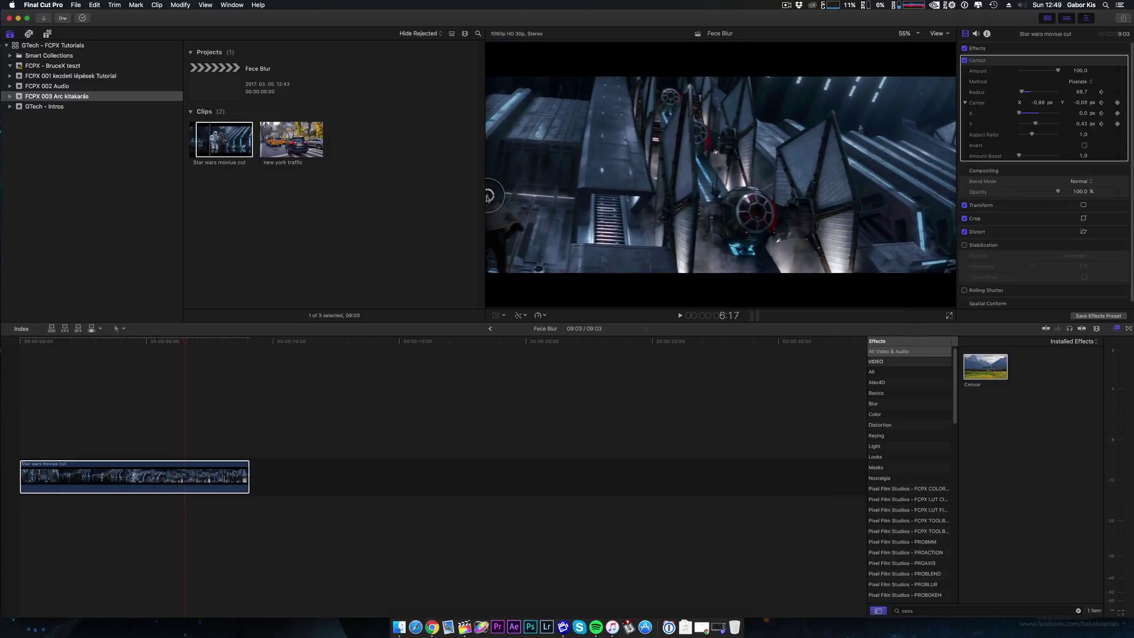
Push the circle slightly left, replay, and step between censor keyframes around 6:19
drag(488, 196, 482, 197)
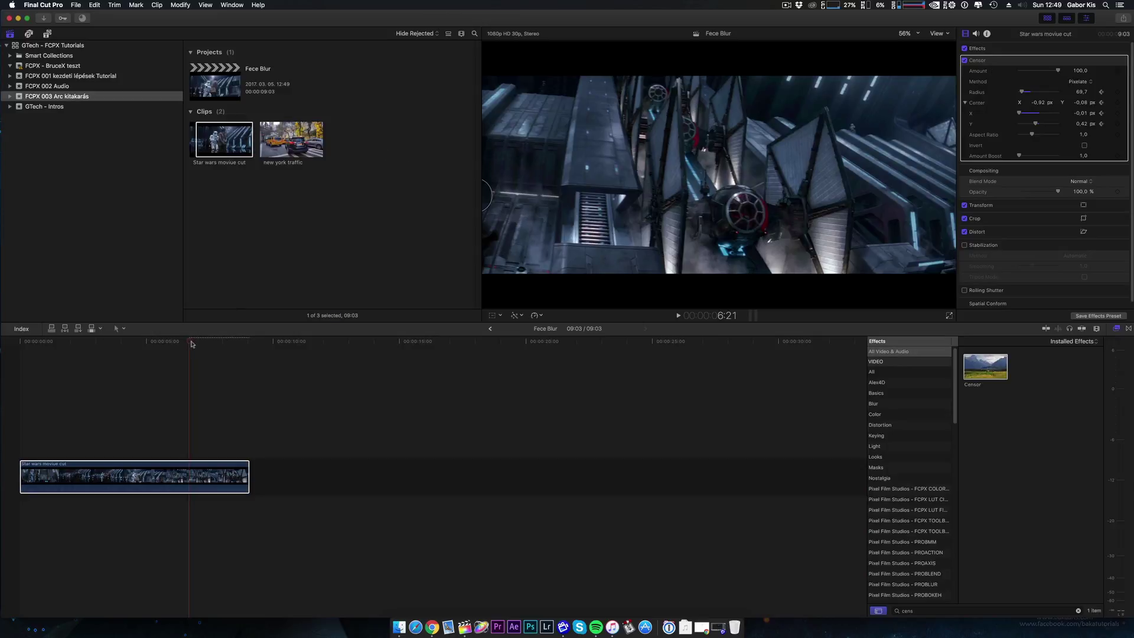
key(Home)
key(space)
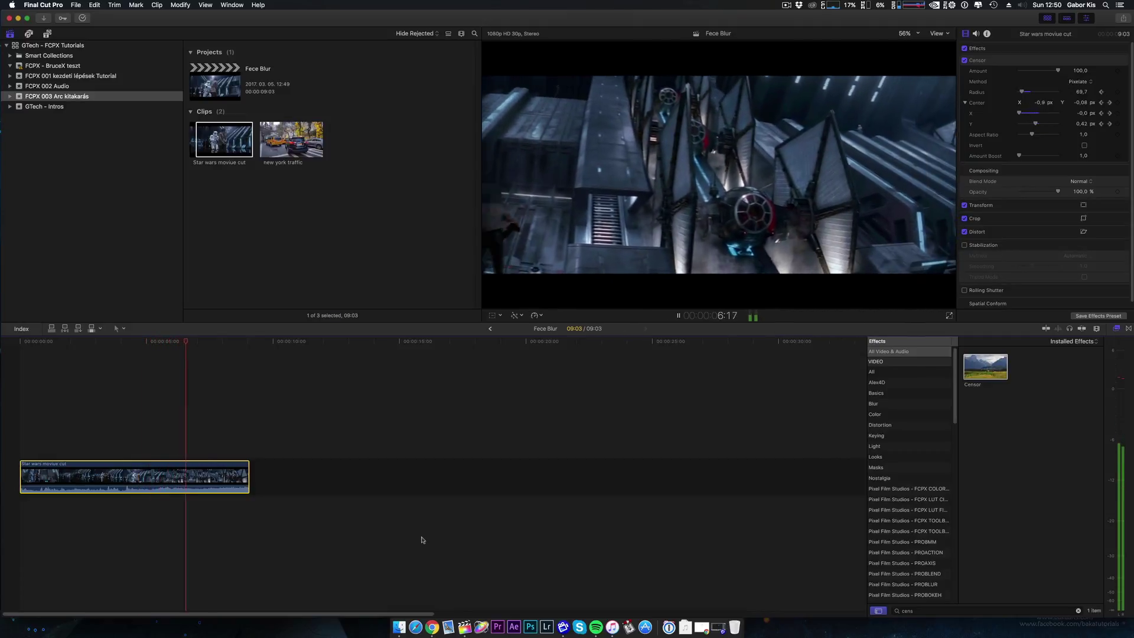
key(space)
key(alt+semicolon)
key(alt+semicolon)
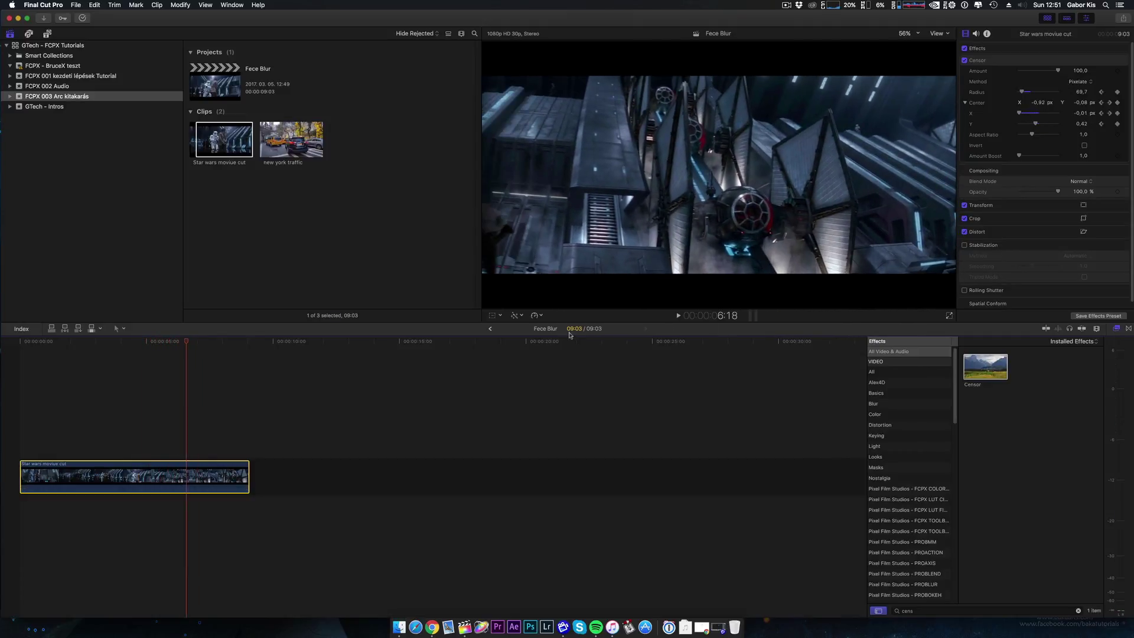
key(alt+semicolon)
key(alt+apostrophe)
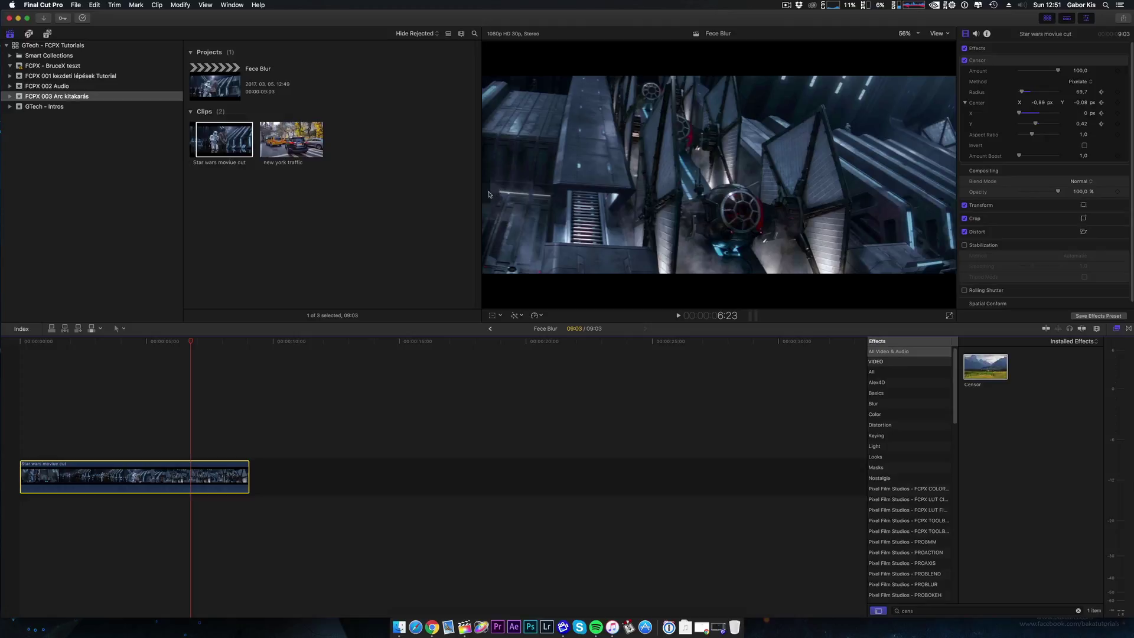
key(alt+semicolon)
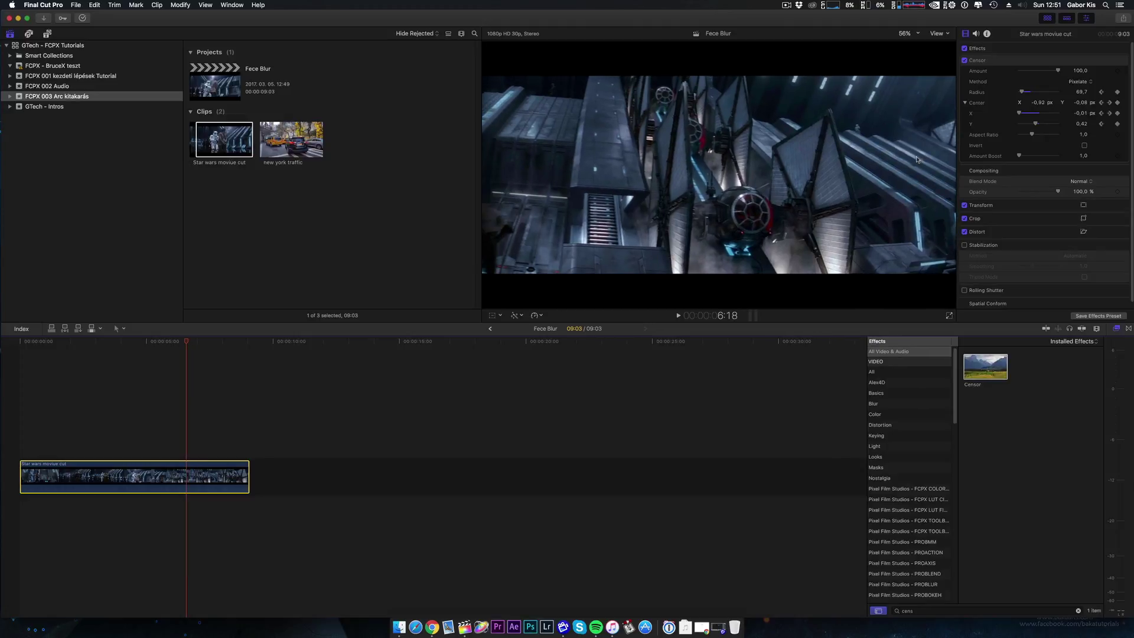
key(Left)
key(Right)
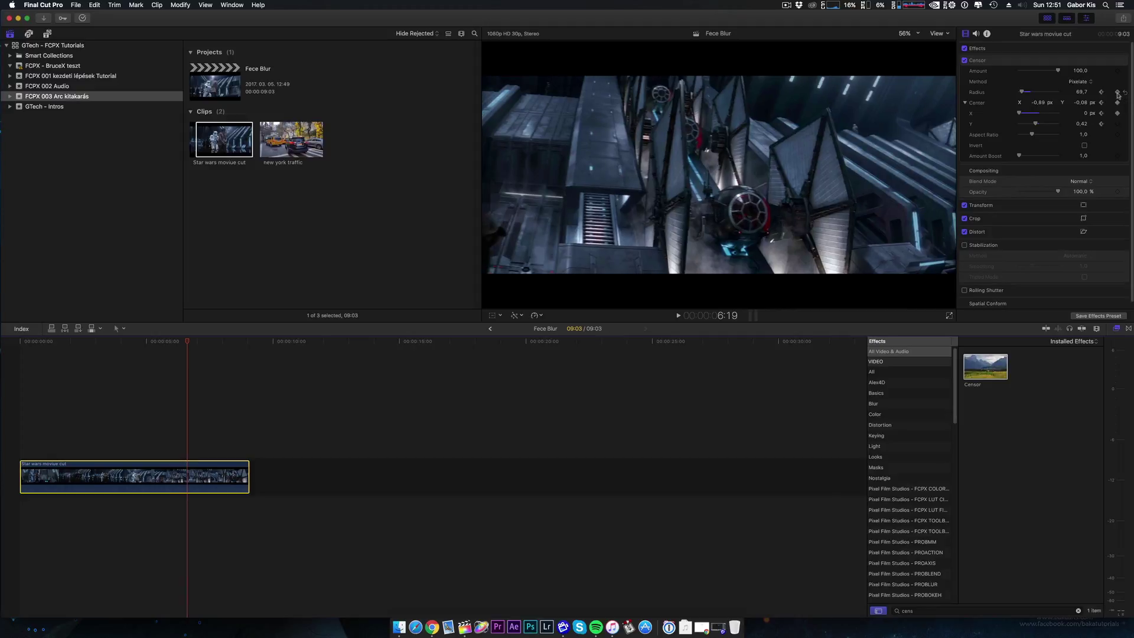
Keyframe the Censor radius down to 0 at 6:20, then review playback from about 4:12
click(1117, 92)
key(Right)
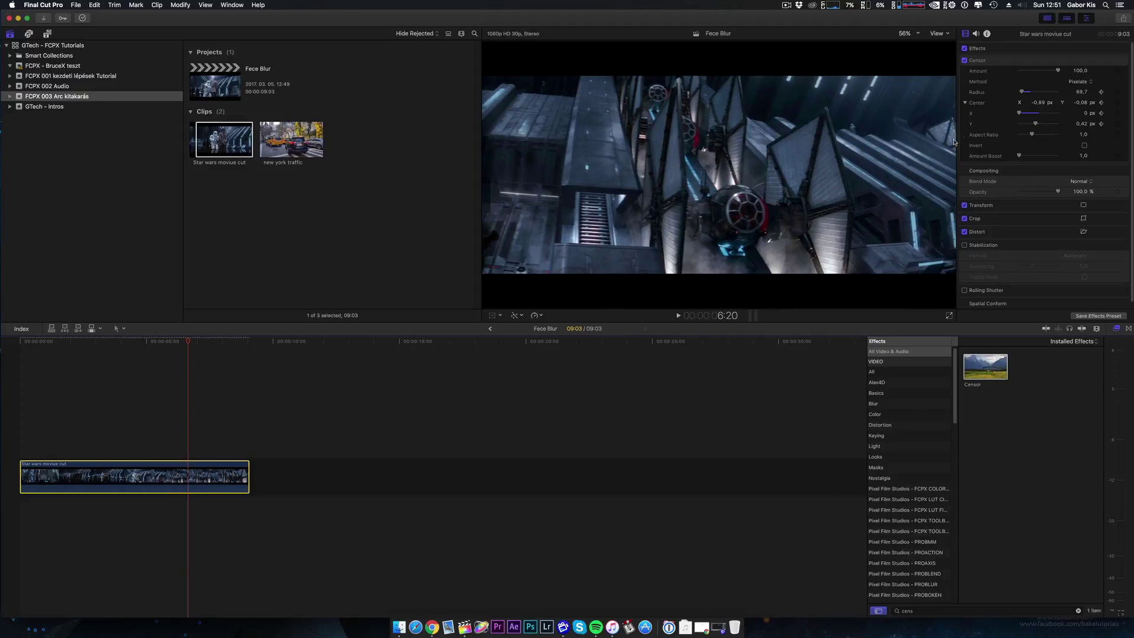
drag(1021, 92, 938, 94)
click(132, 342)
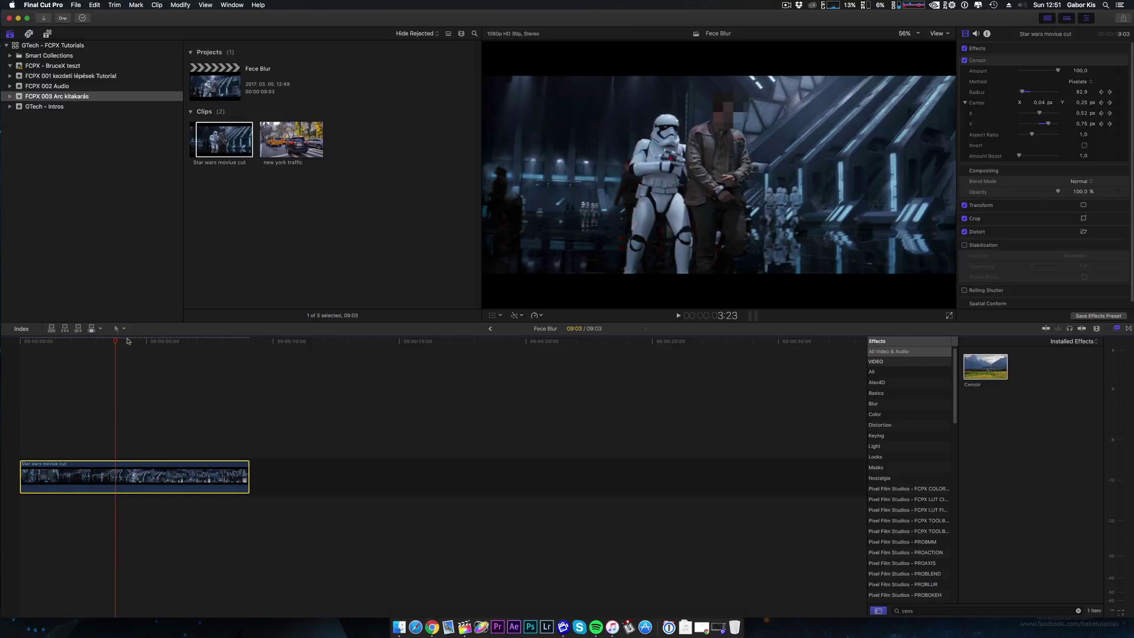
Play back the Star Wars clip through to 9:03 to review the pixelated face
key(space)
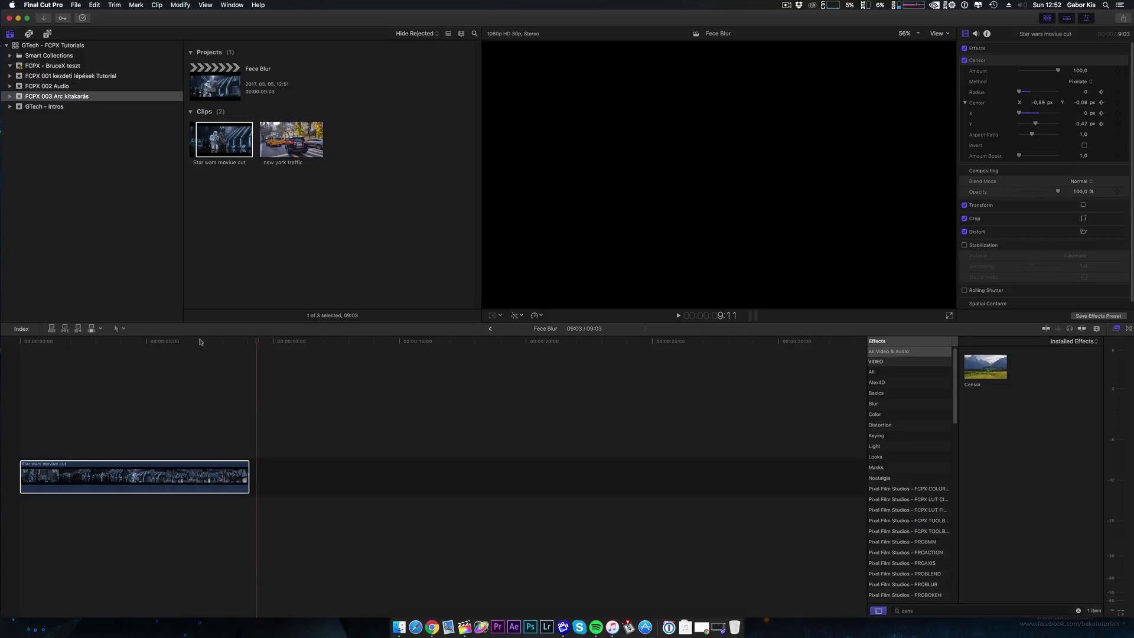
Append the new york traffic clip after the Star Wars clip, then bring Chrome forward
click(285, 135)
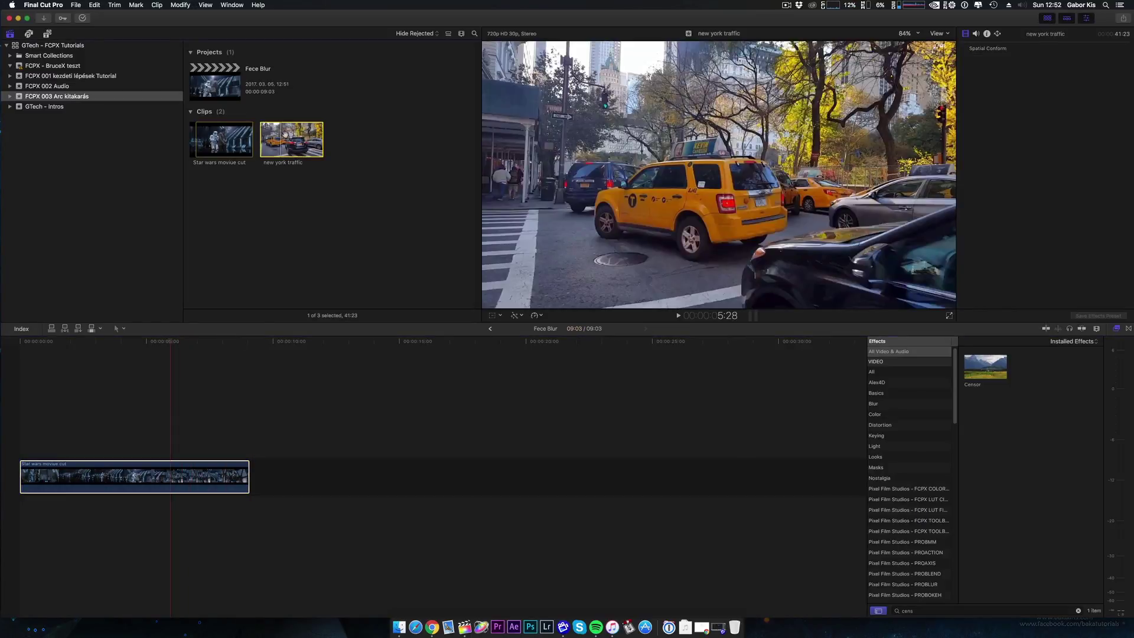
drag(285, 135, 266, 476)
key(space)
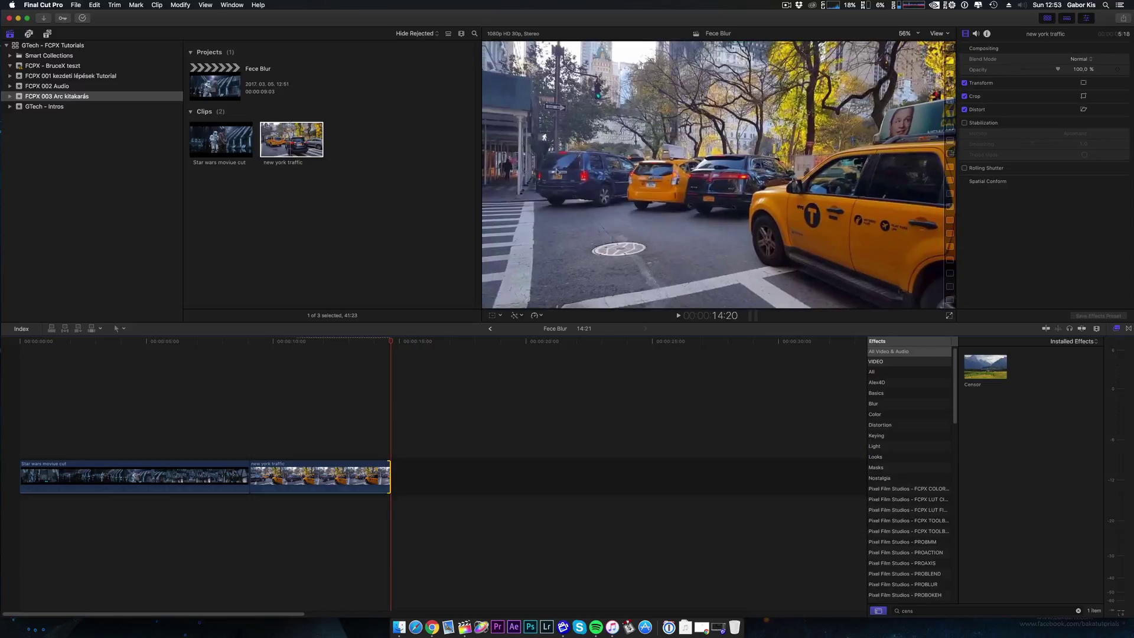
drag(395, 350, 251, 349)
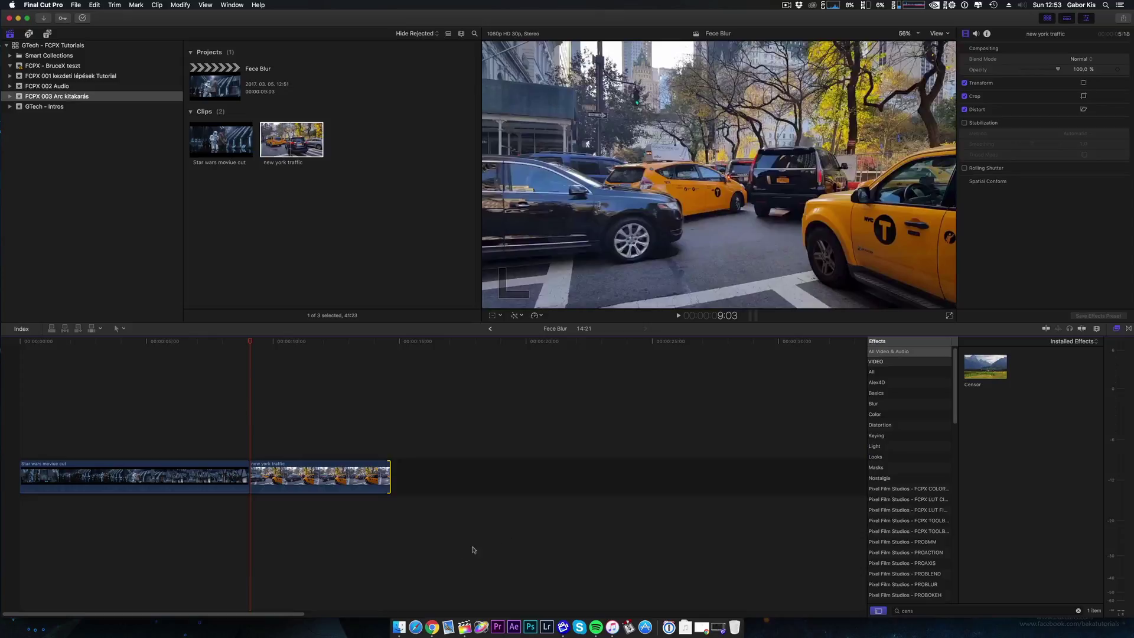
click(432, 627)
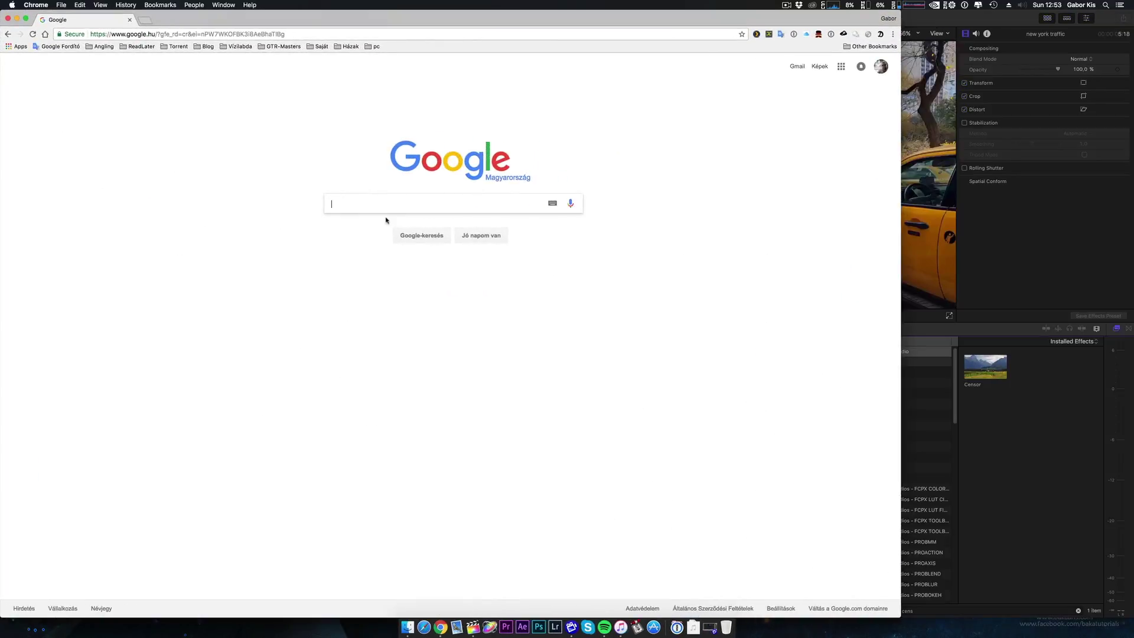
Search Google Images for 'black'
text(black)
key(Return)
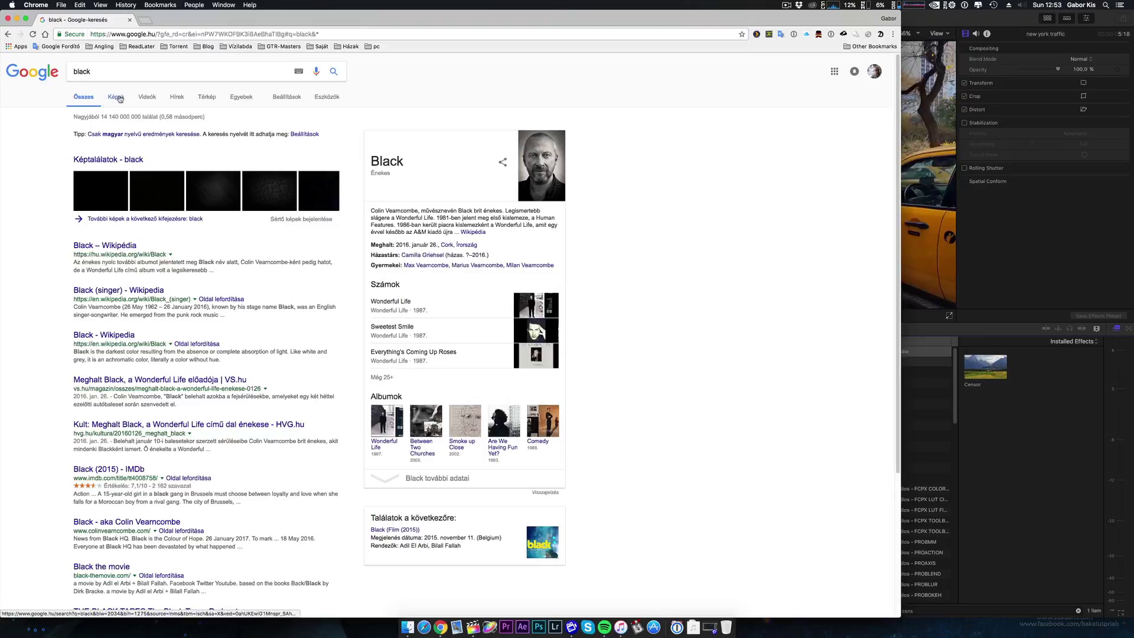
click(117, 97)
Save the 2560x1440 black background image to the desktop, then minimize Chrome and Final Cut Pro
click(106, 236)
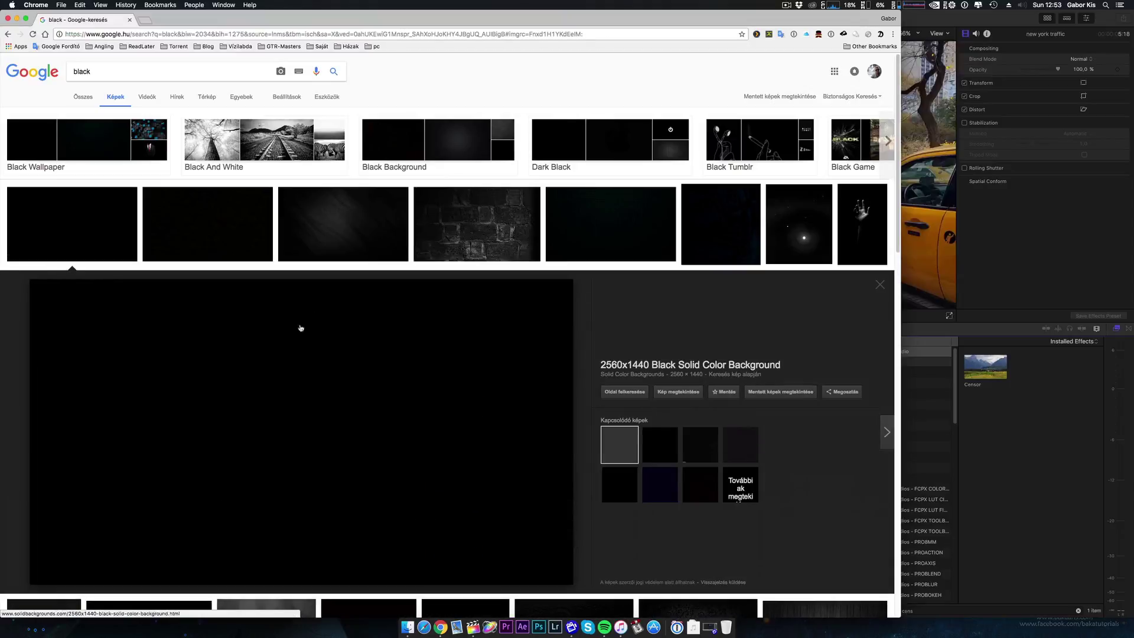
drag(342, 367, 809, 635)
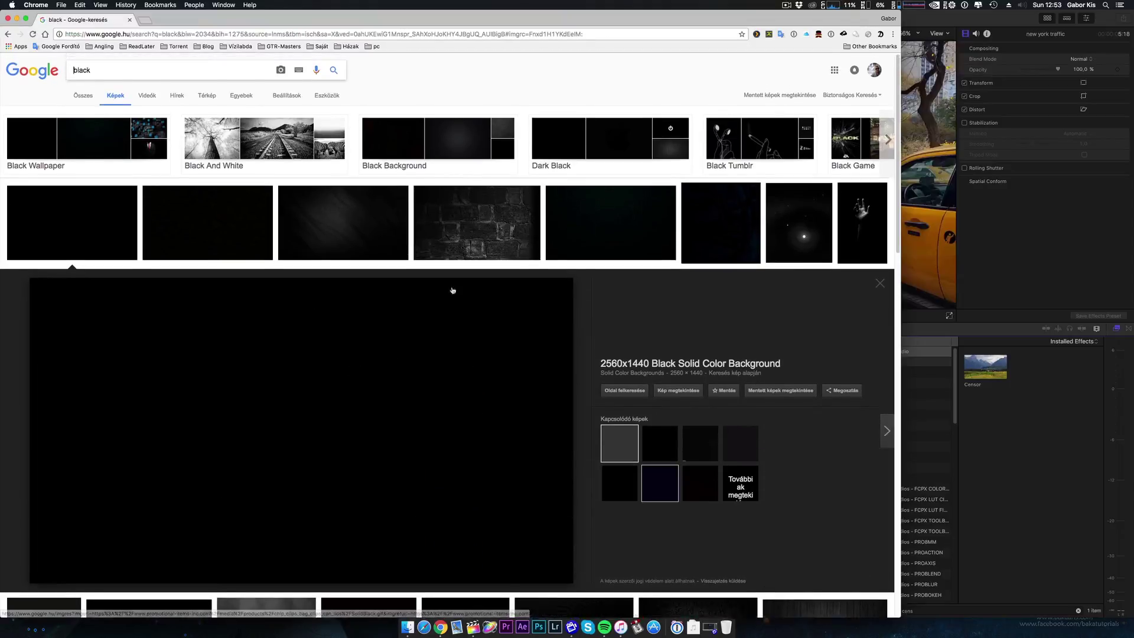
click(17, 18)
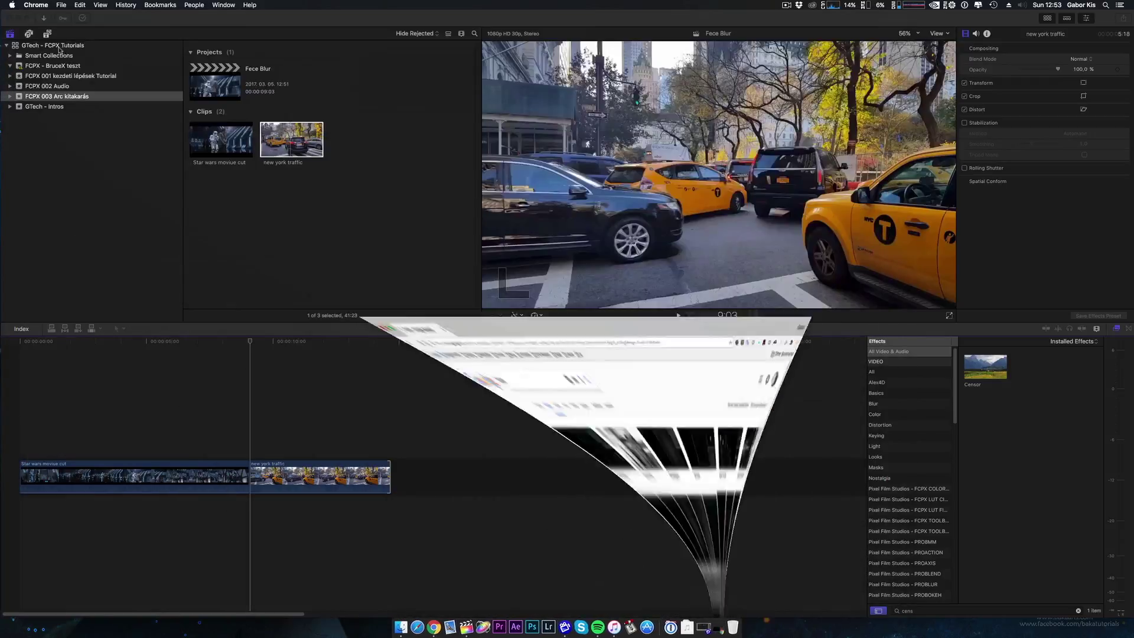
click(20, 19)
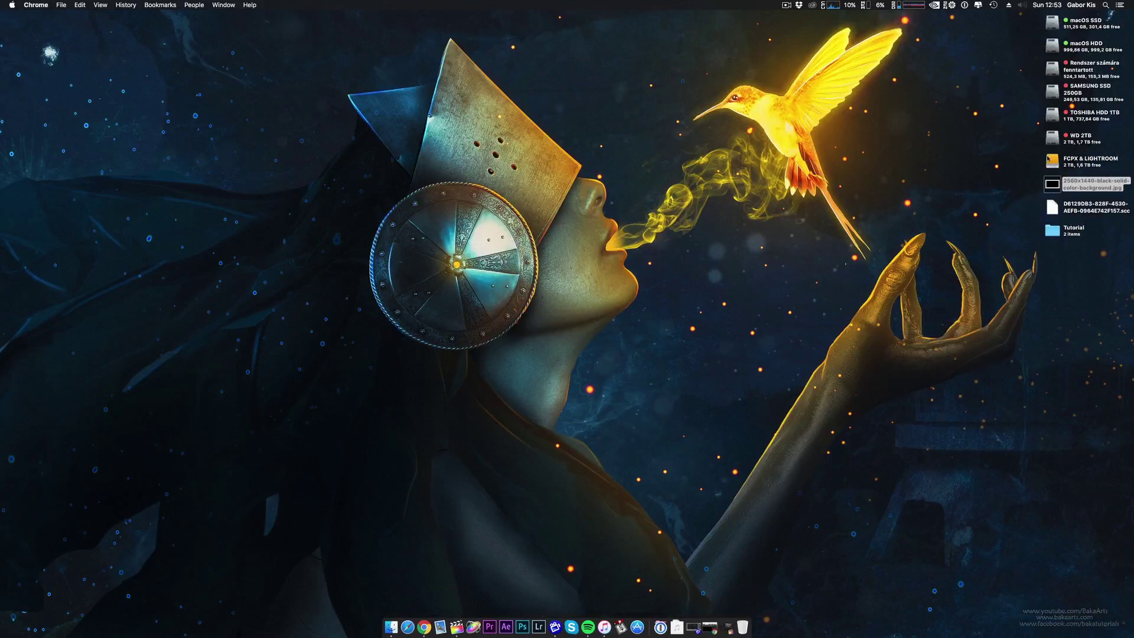
Copy the black JPG into FCPX & LIGHTROOM > Videos > Gtech Videos > FCPX 003 Arc kitakarás
double_click(1053, 160)
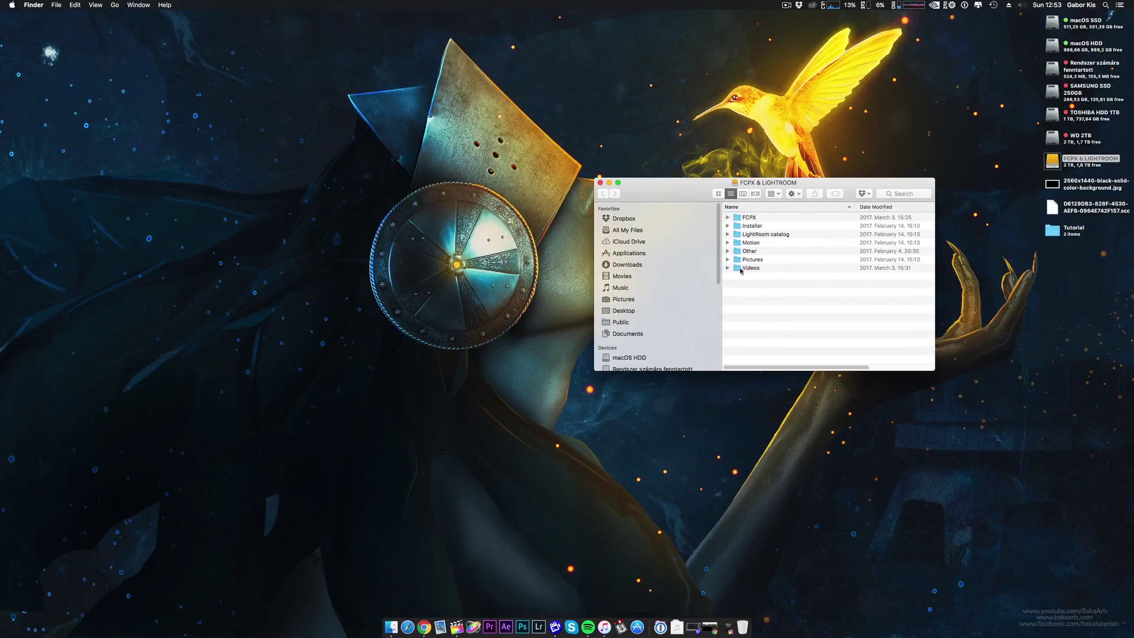
double_click(752, 269)
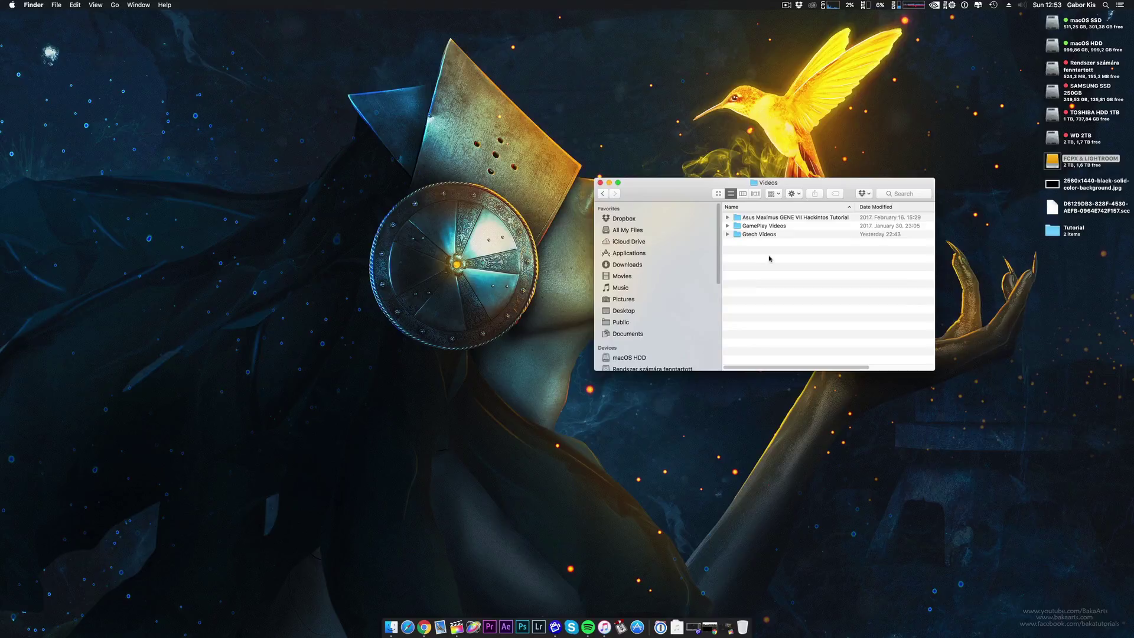
double_click(764, 235)
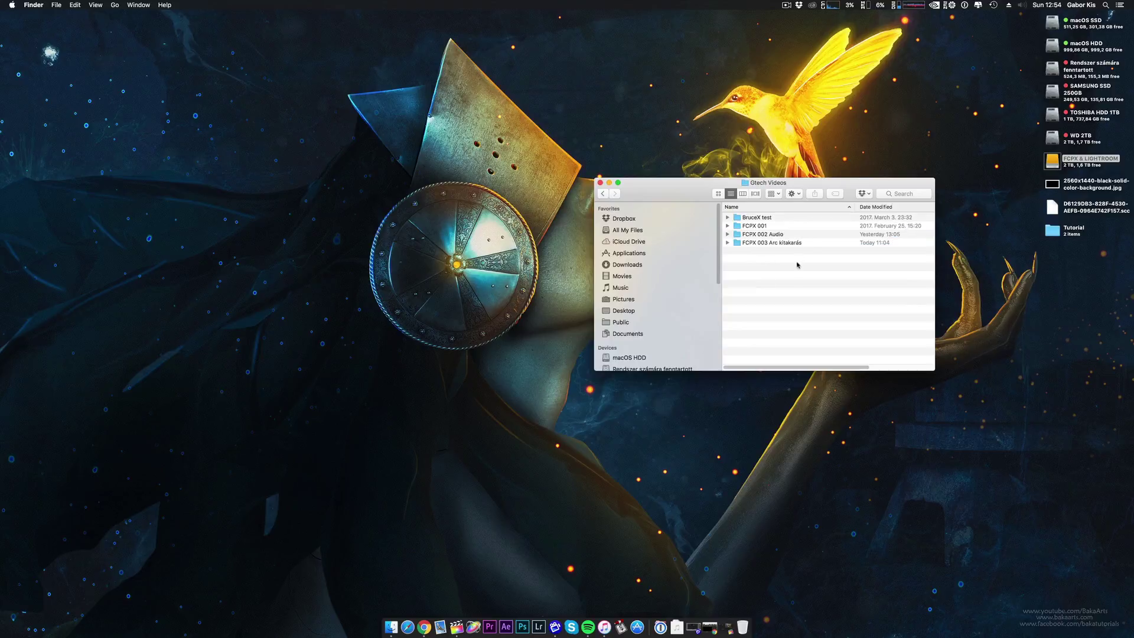
double_click(785, 243)
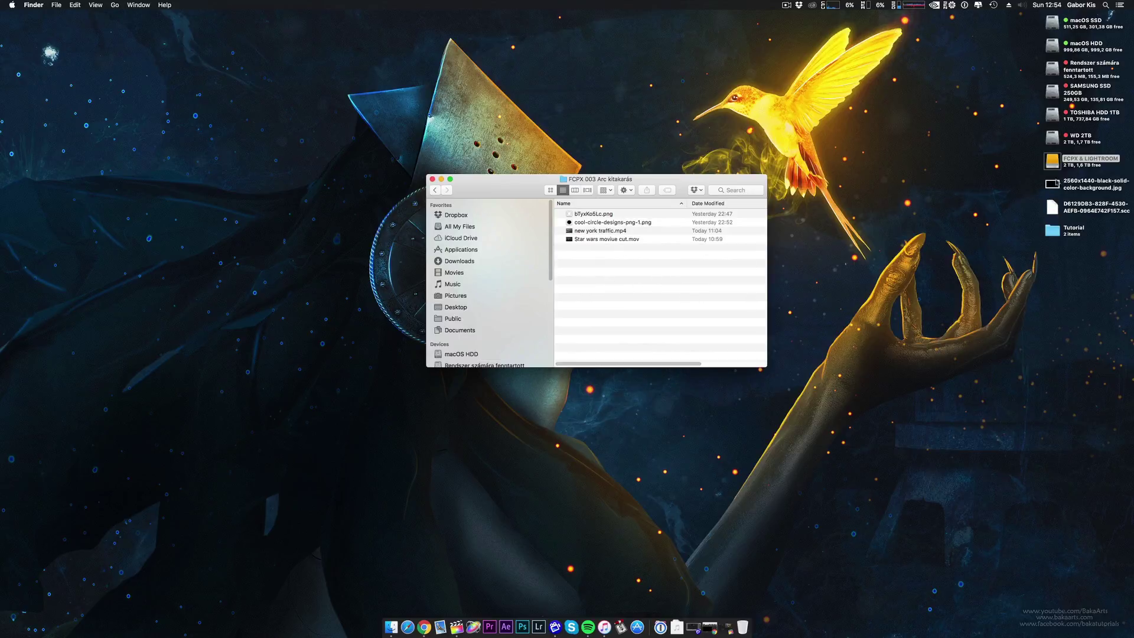
drag(1056, 185, 600, 321)
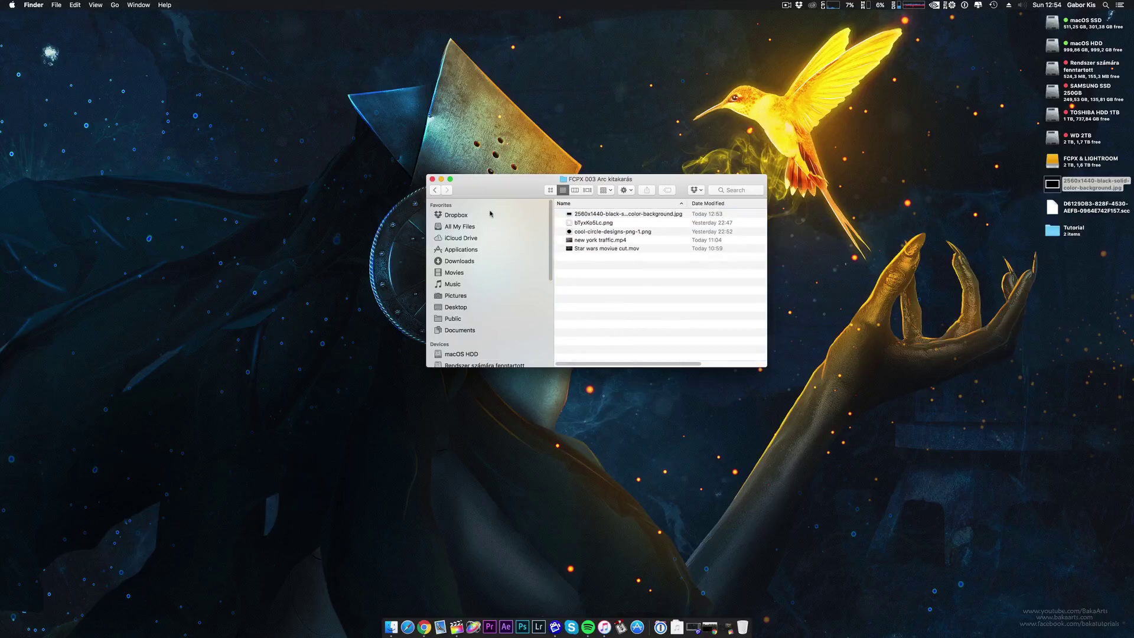
click(433, 179)
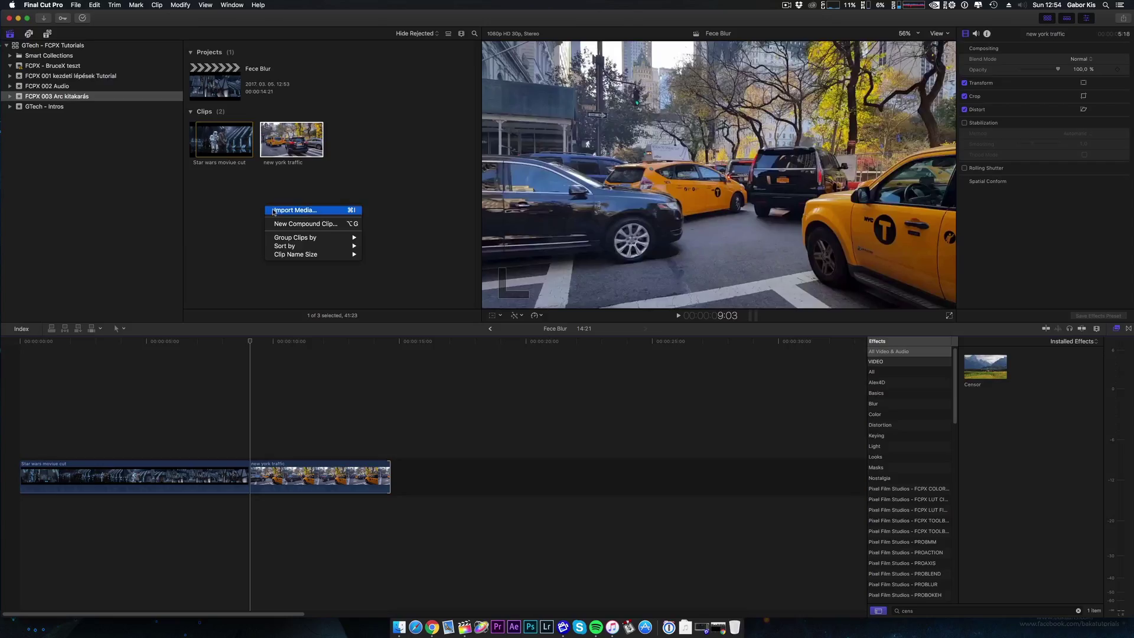
Import the black background JPG into the event with Import Media
click(296, 211)
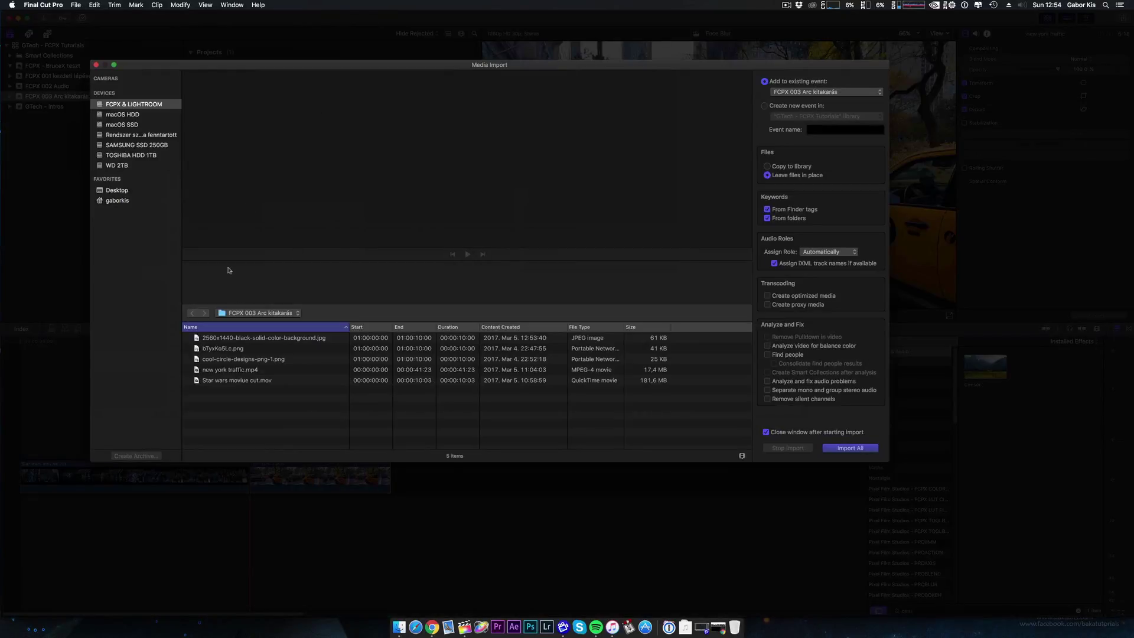
click(247, 339)
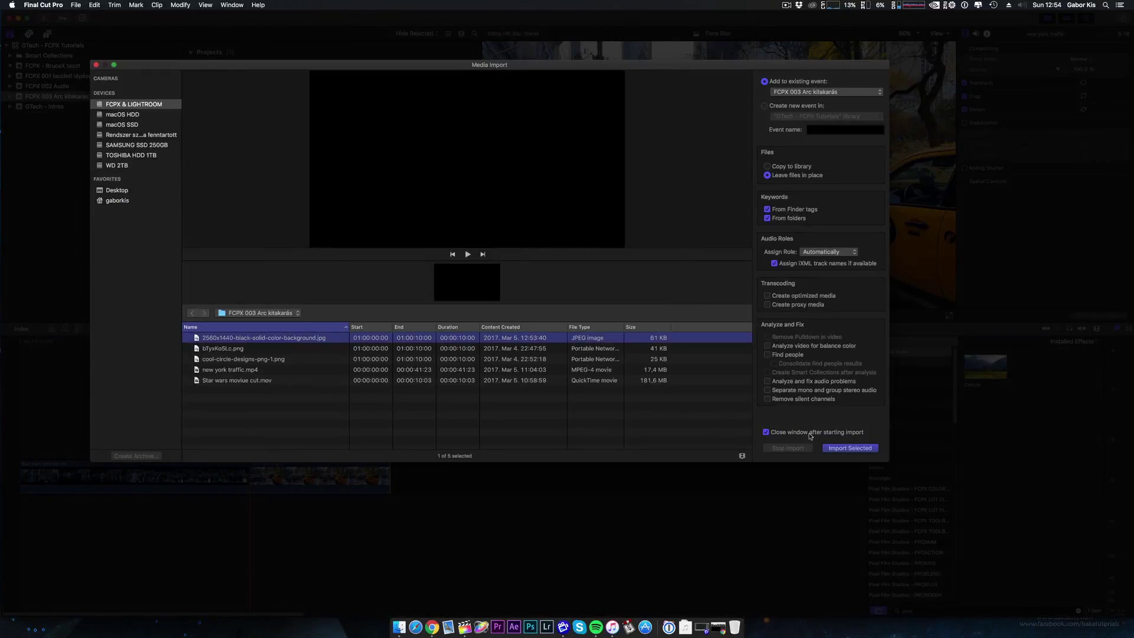
click(834, 448)
Connect the black clip above the new york traffic clip and enable its on-screen Transform
click(357, 133)
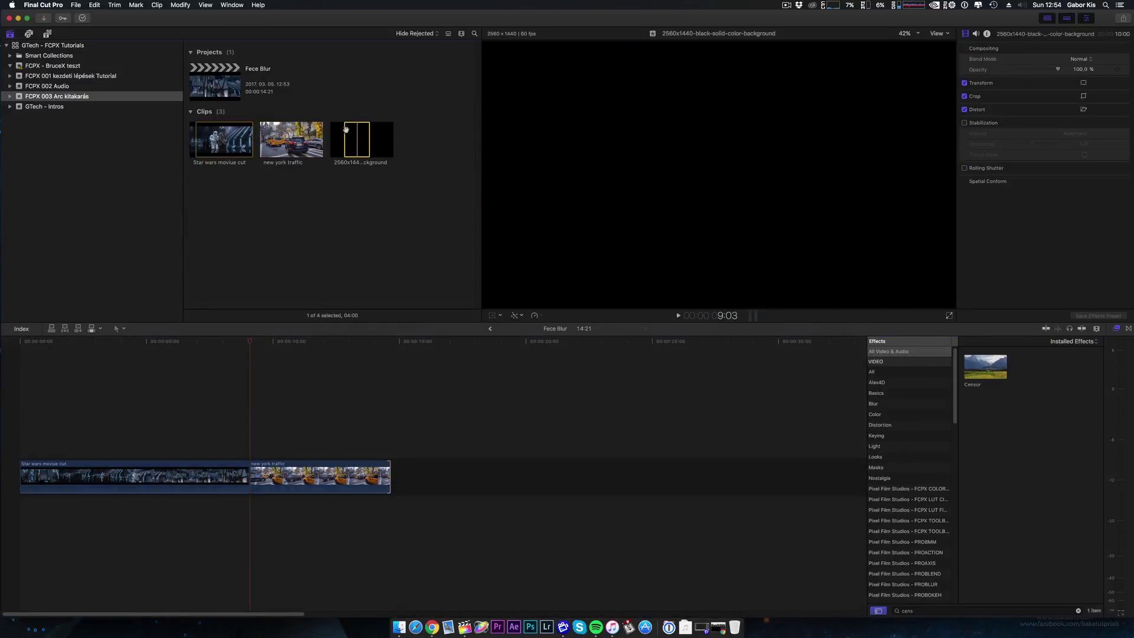
click(255, 476)
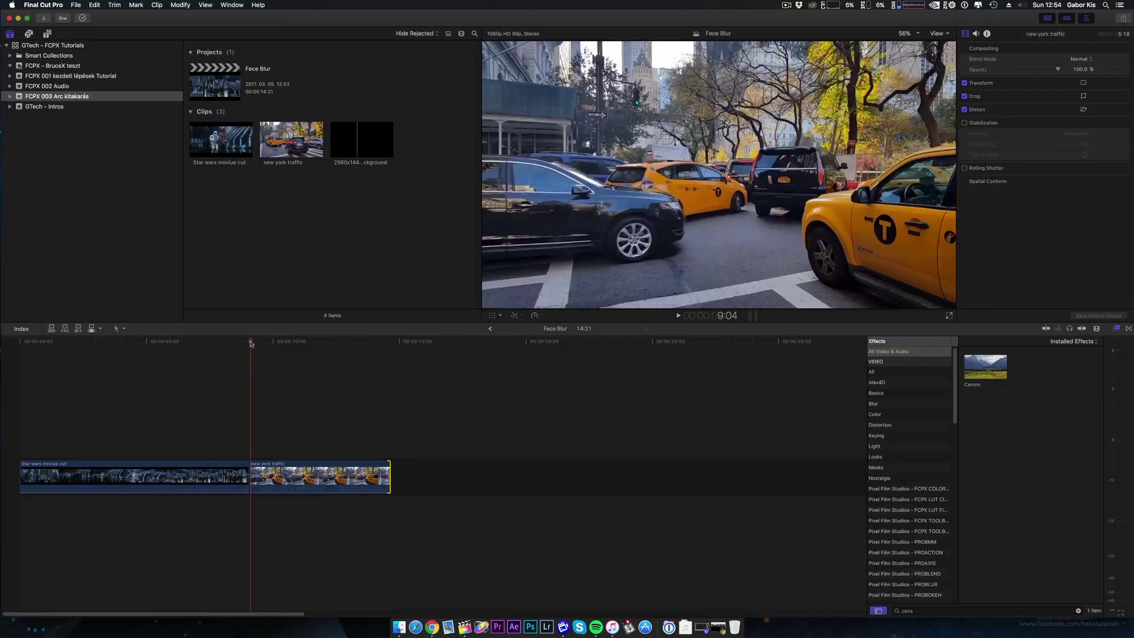
mouse_move(346, 139)
mouse_down()
mouse_move(323, 181)
mouse_move(280, 420)
mouse_move(252, 421)
mouse_up()
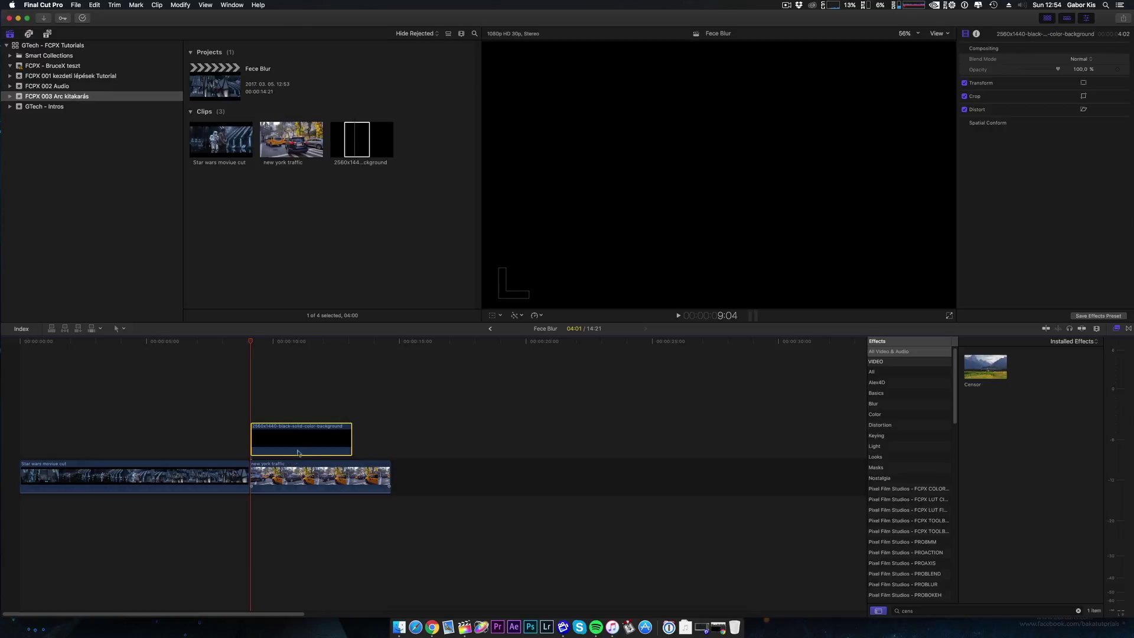
click(493, 317)
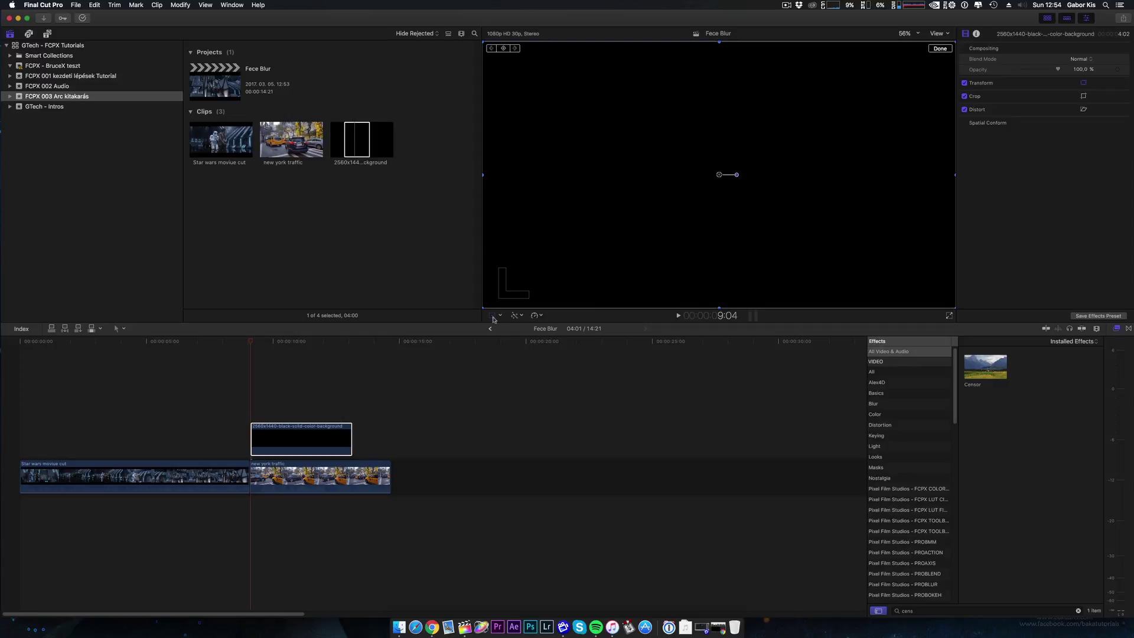
click(500, 316)
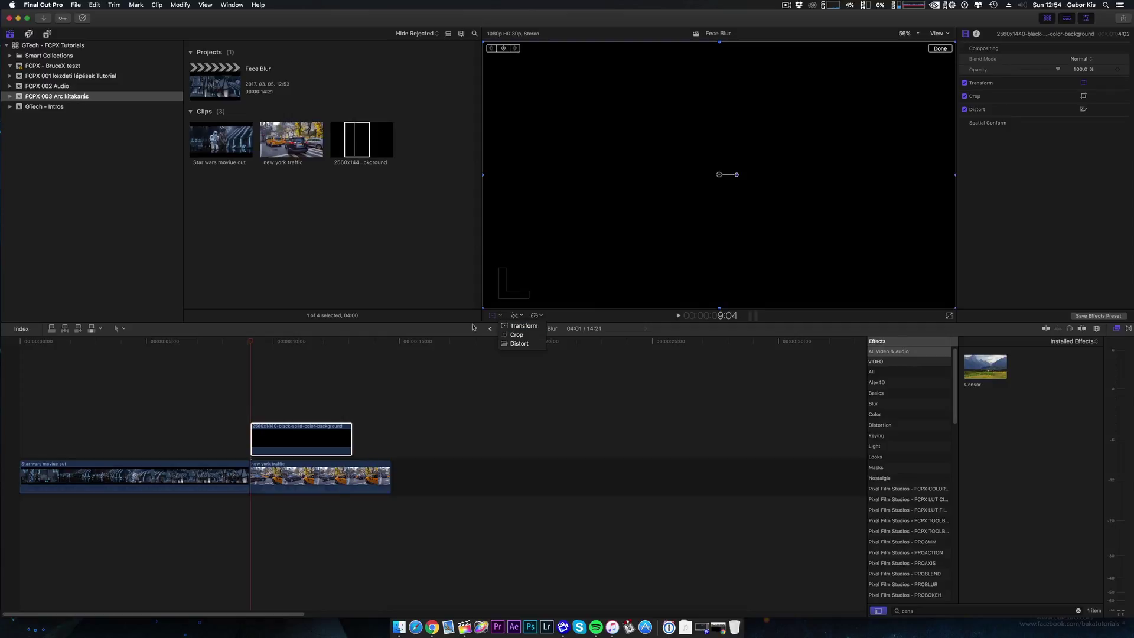
click(486, 319)
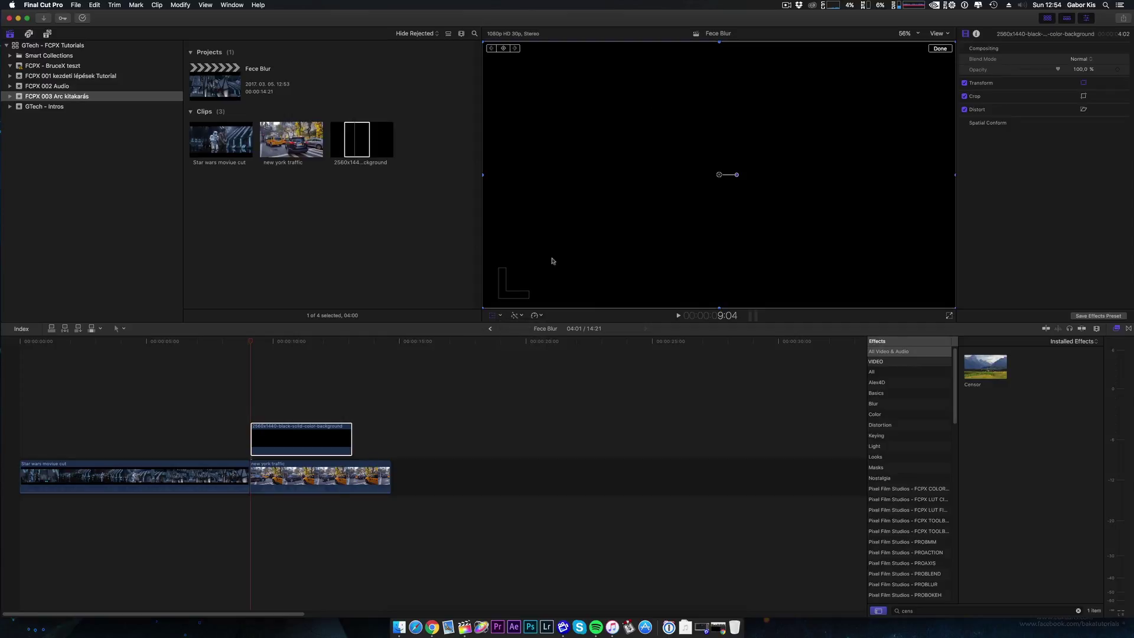
click(274, 429)
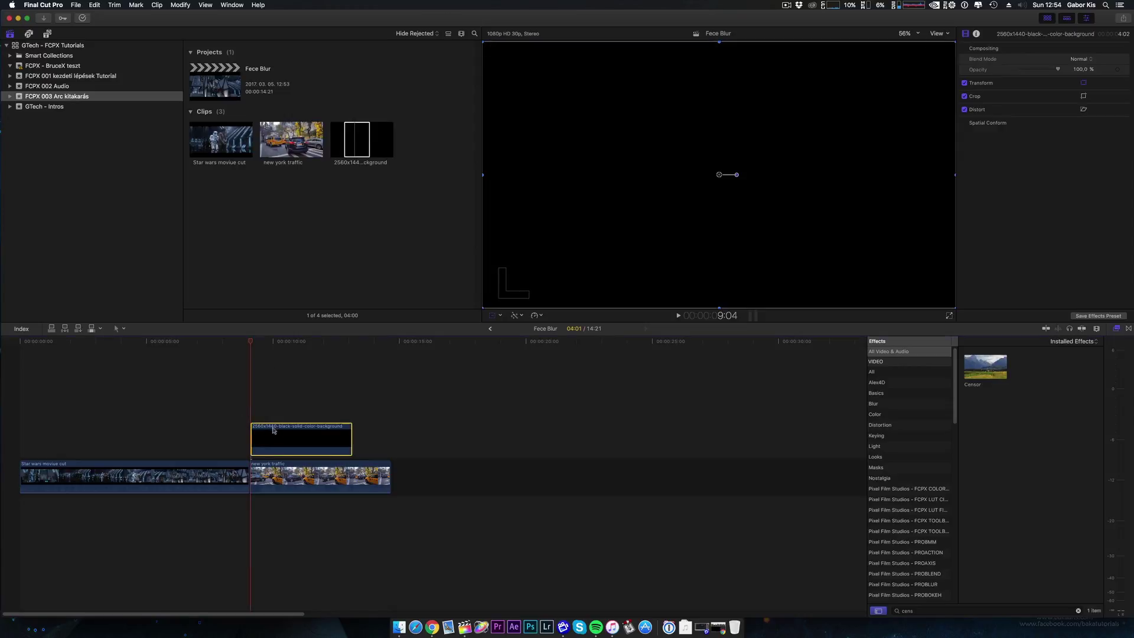
click(373, 464)
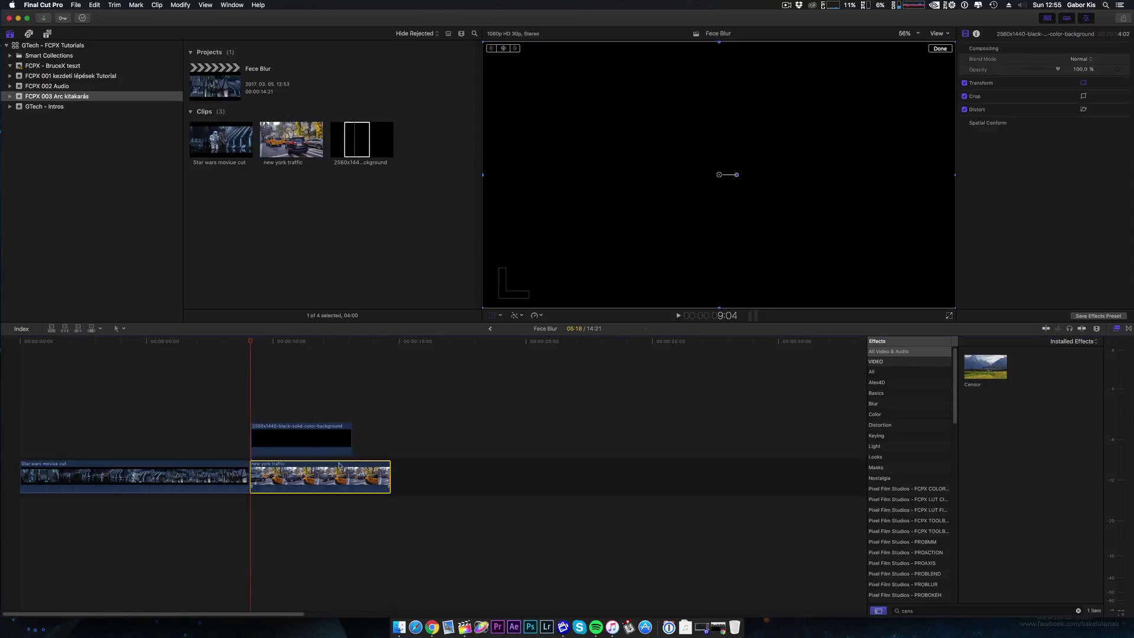
click(326, 433)
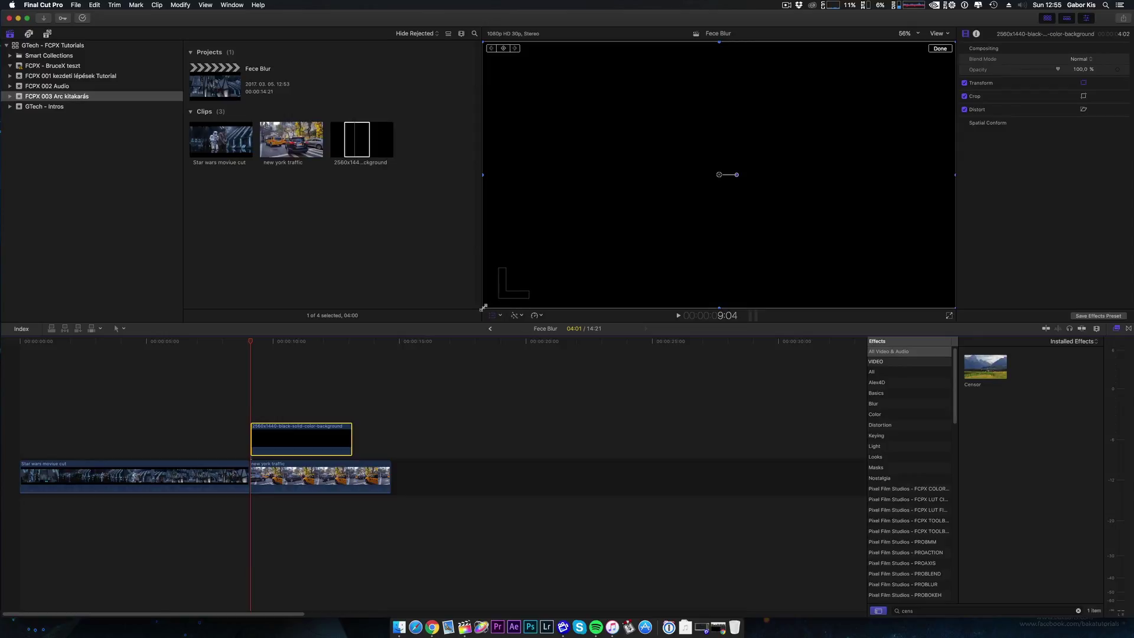
Resize the black clip into a small plate-sized bar over the dark SUV's licence plate
drag(483, 308, 705, 168)
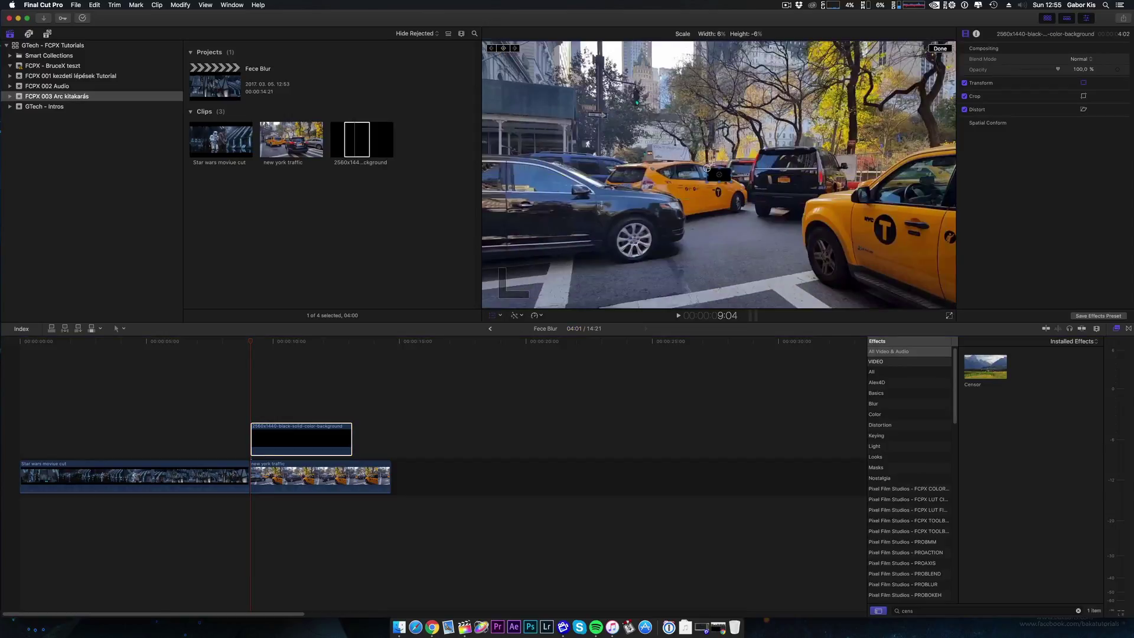
mouse_move(705, 168)
mouse_down()
mouse_move(691, 159)
mouse_move(719, 180)
mouse_up()
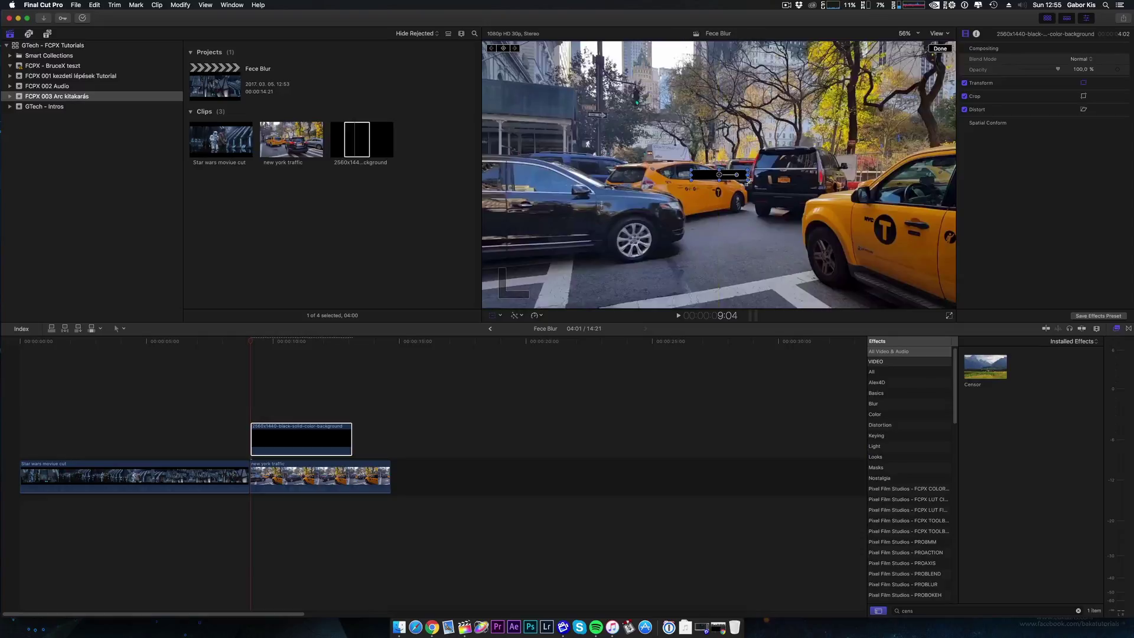
drag(747, 178, 774, 182)
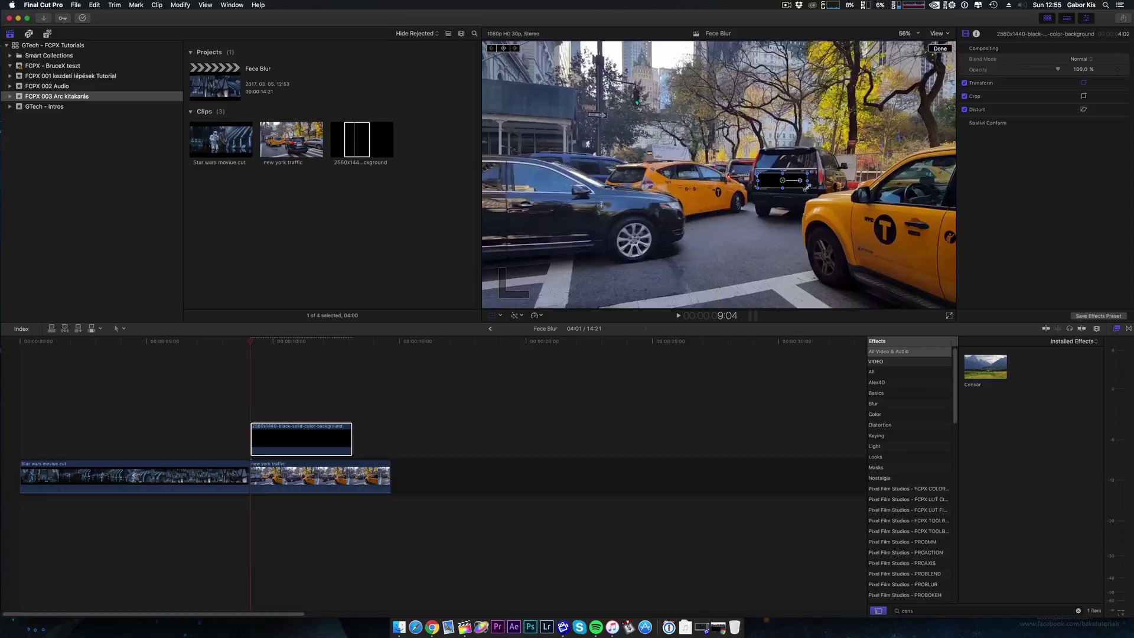
drag(808, 187, 789, 181)
Shift the black clip two frames earlier so it starts with the traffic clip
click(249, 346)
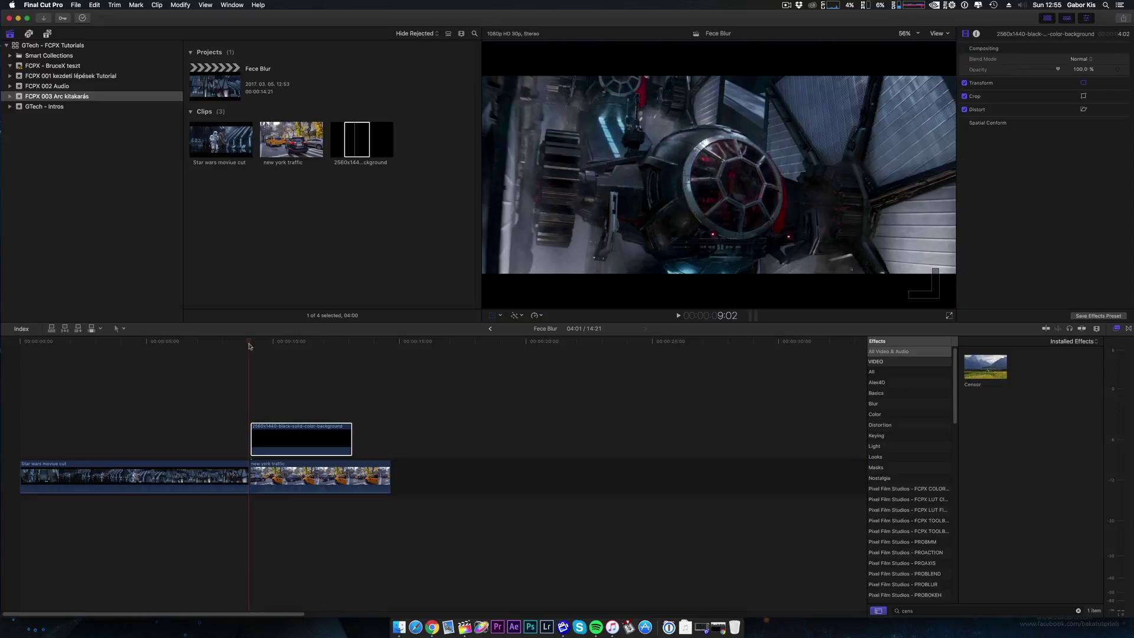
key(Right)
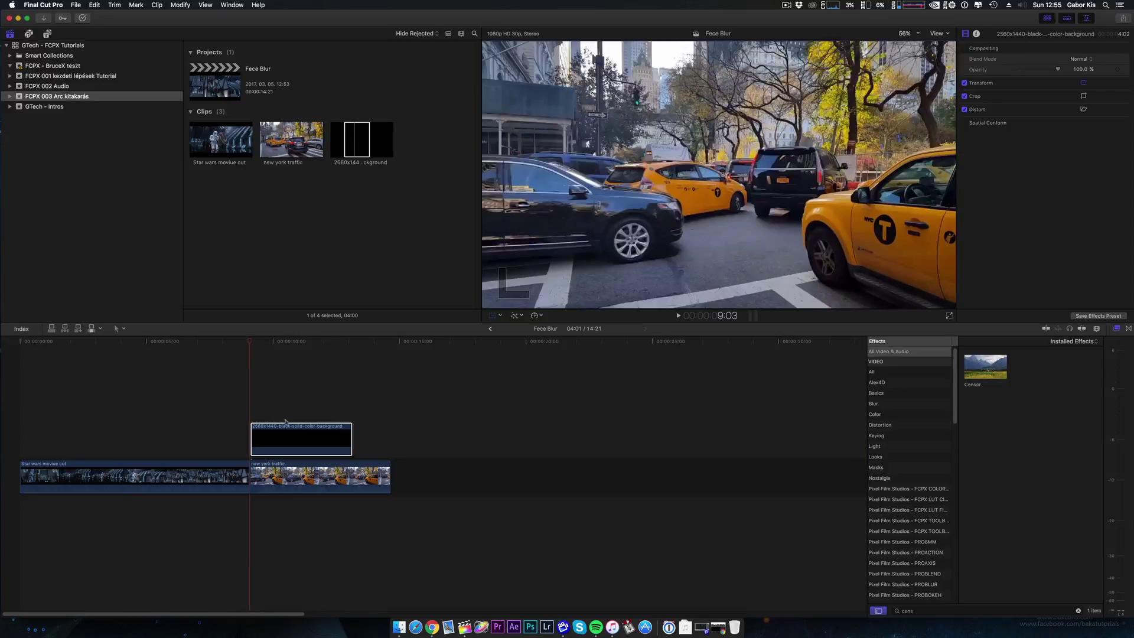
drag(285, 422, 287, 427)
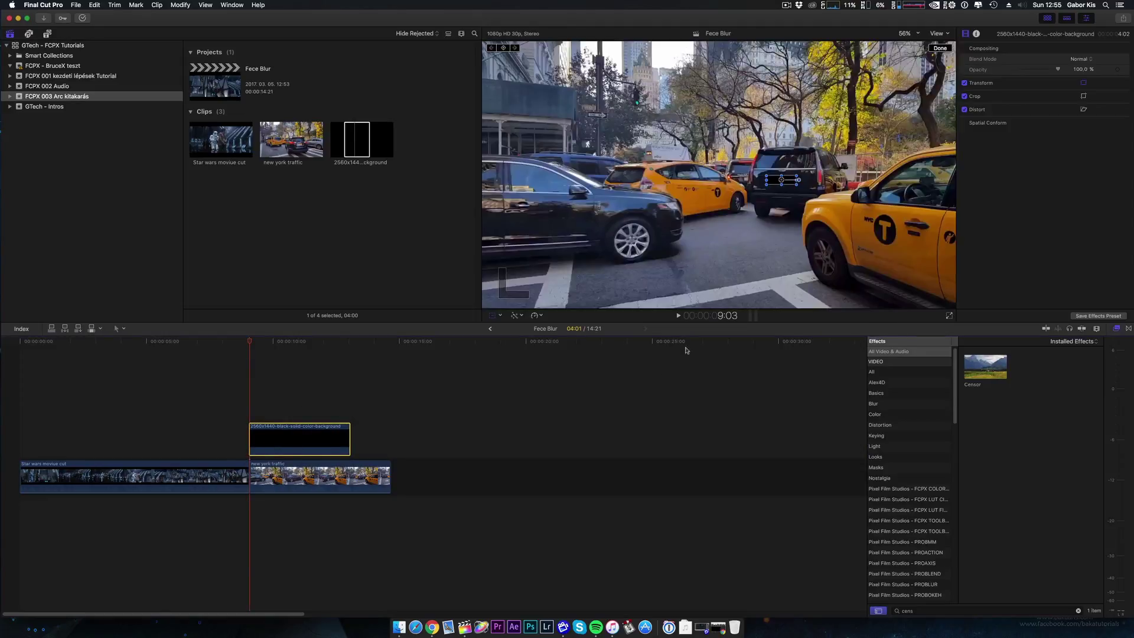
click(250, 345)
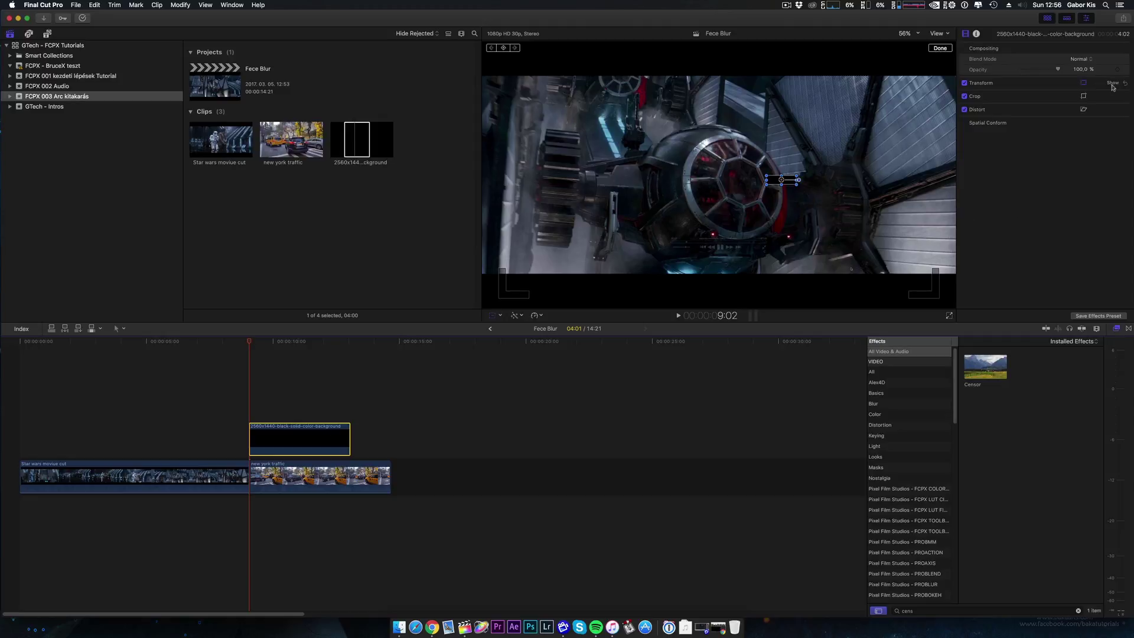
Add a Position keyframe for the black box at X 252.1 px, Y -20.6 px
click(1113, 86)
key(Right)
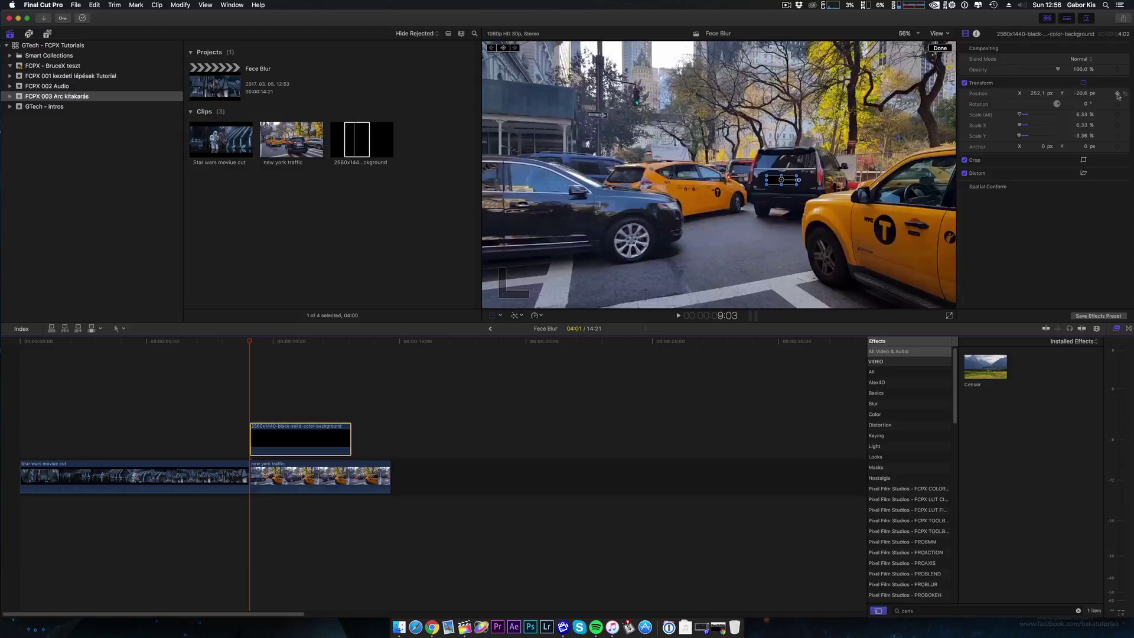
click(1117, 94)
Add a rotation keyframe and move the box frame by frame to follow the SUV's plate
click(1117, 105)
key(Right)
key(Right)
key(Right)
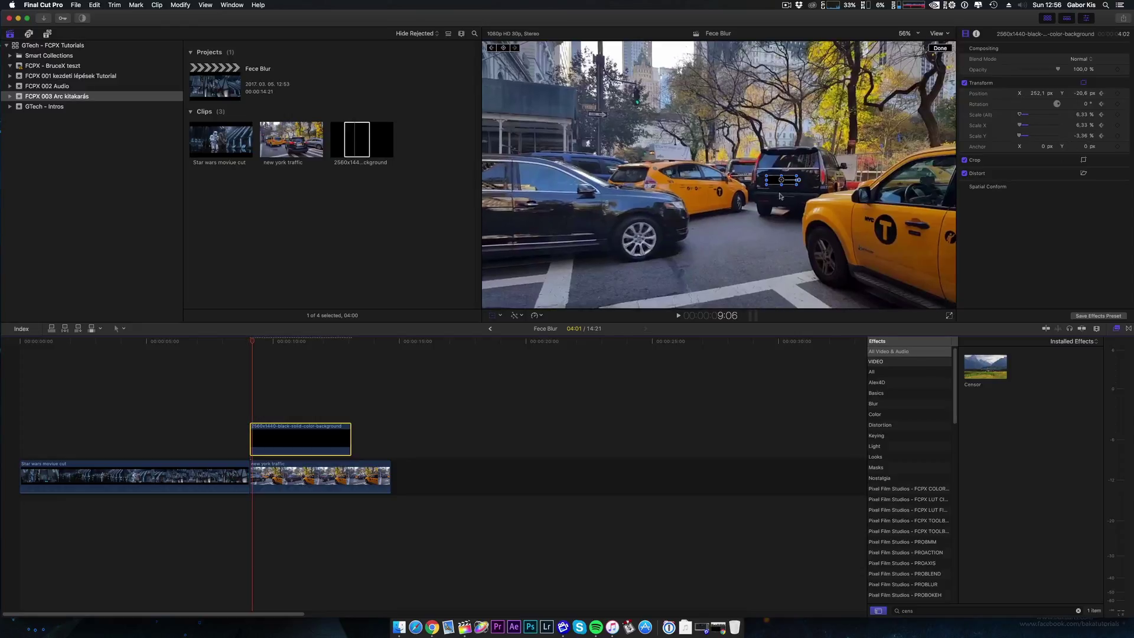
drag(783, 186, 796, 179)
key(Right)
key(Right)
key(Right)
key(Right)
key(Right)
key(Right)
key(Right)
key(Right)
key(Right)
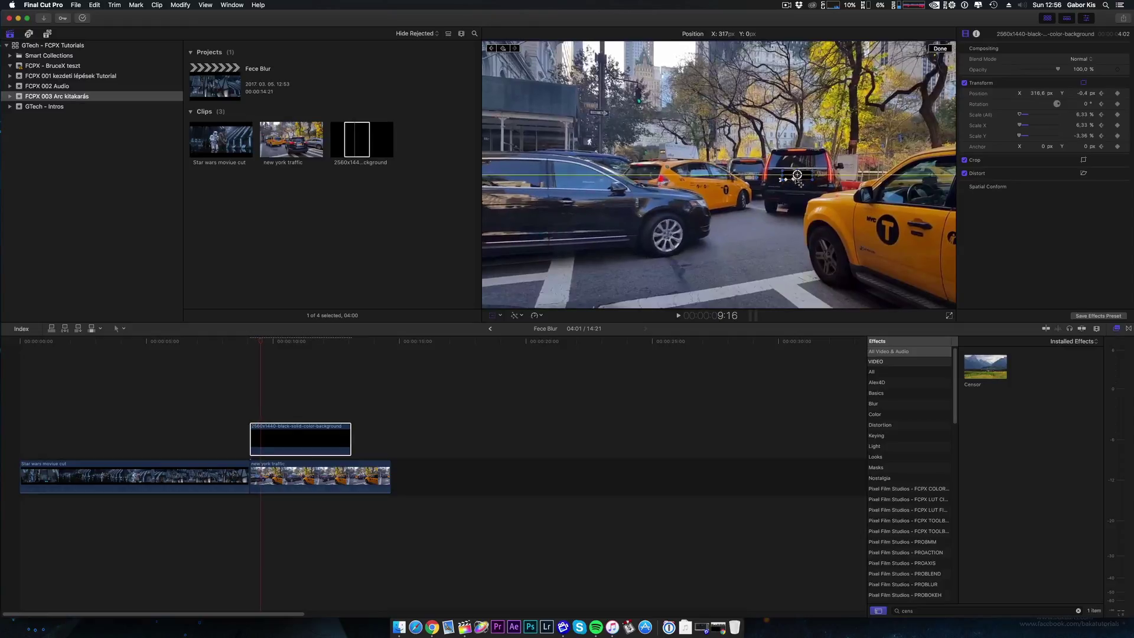
key(Right)
key(Right)
key(Right)
key(Right)
key(Right)
key(Right)
key(Right)
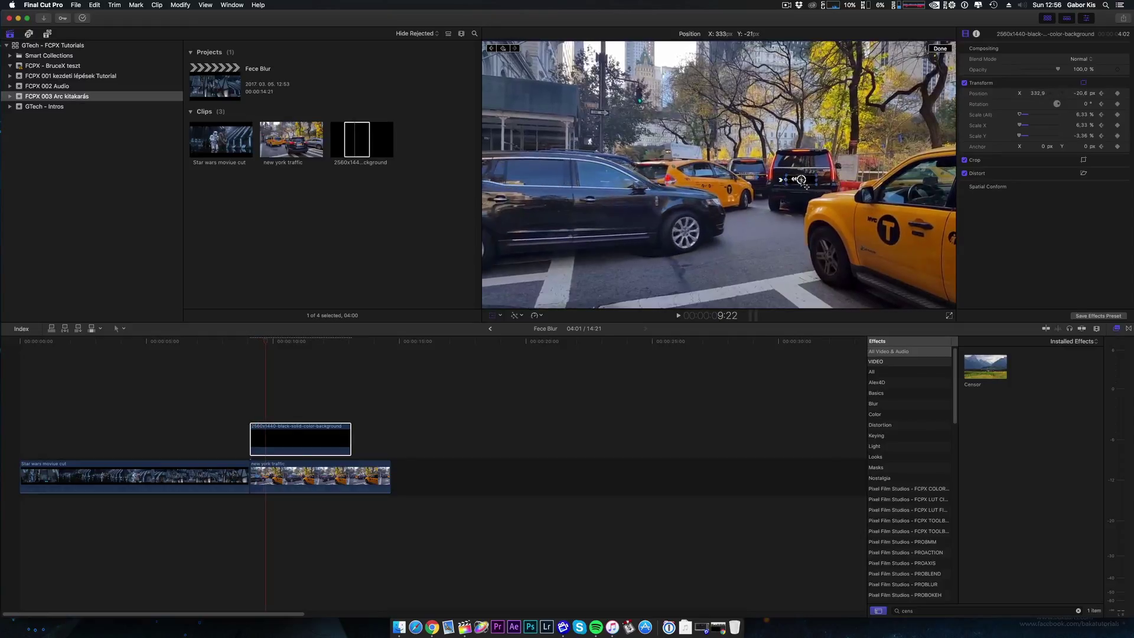
drag(796, 179, 802, 175)
key(Right)
key(Right)
key(Right)
key(Right)
key(Right)
key(Right)
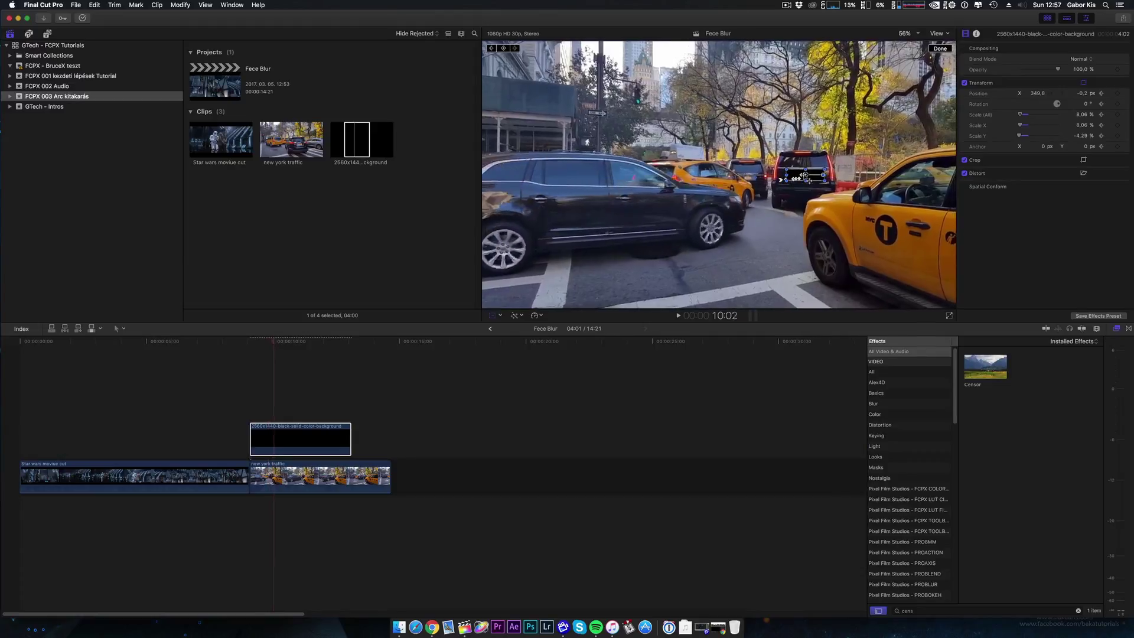
key(Right)
key(Right)
key(Right)
Check the box's interpolated motion, then return to the clip start and scrub the traffic footage
key(Right)
key(Right)
key(Right)
drag(803, 177, 815, 181)
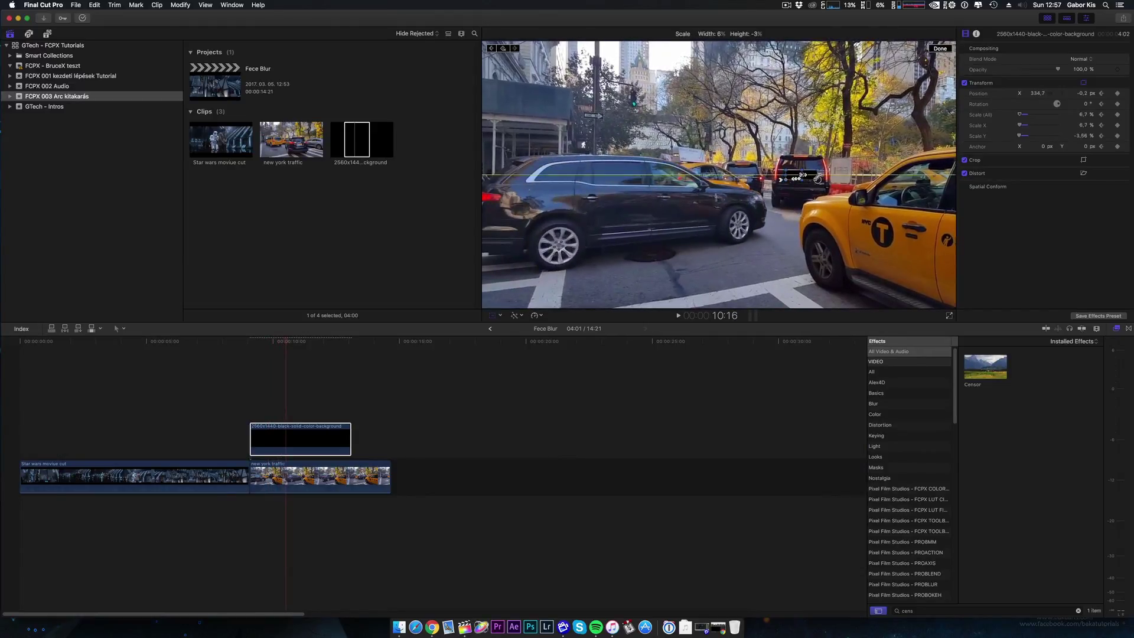
key(Left)
key(Left)
key(Left)
key(Left)
key(Left)
key(Left)
key(Right)
key(Right)
key(Right)
key(Right)
key(Right)
key(Right)
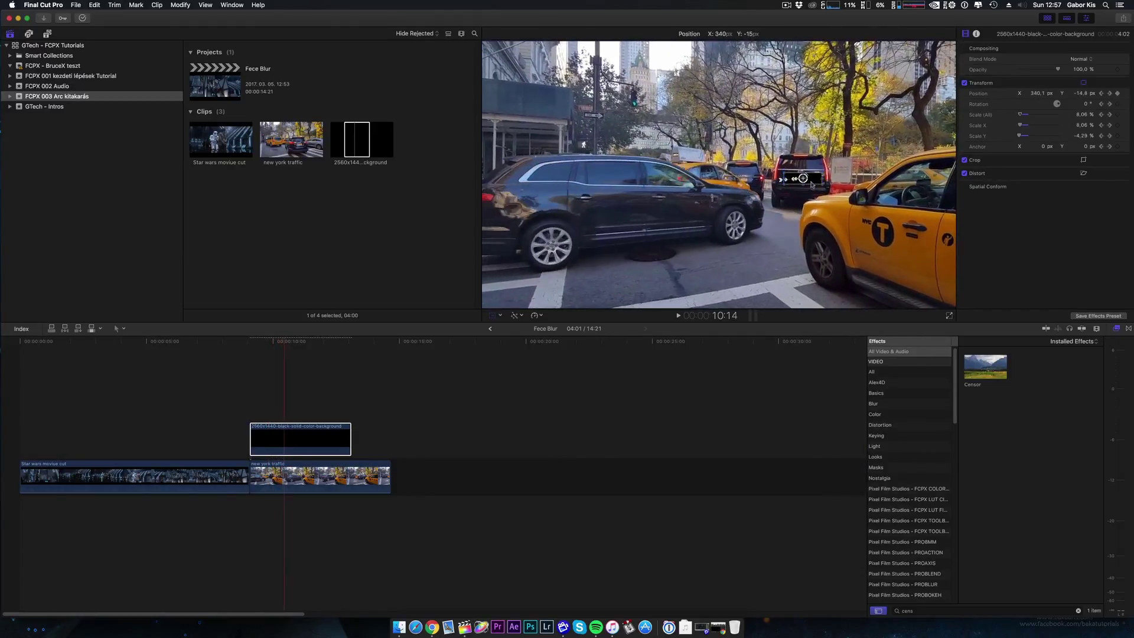
key(Right)
key(Right)
key(Right)
key(Right)
key(Right)
key(Right)
key(Right)
key(Right)
key(Right)
key(Right)
key(Right)
key(Right)
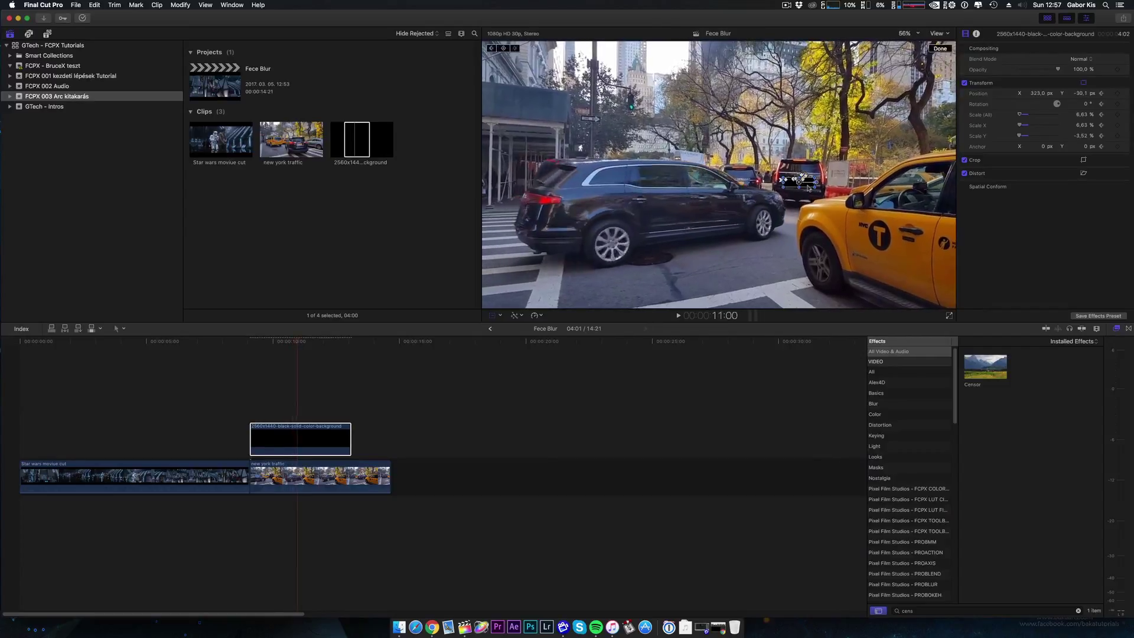
key(Right)
key(Right)
key(Right)
key(Right)
key(Right)
key(Right)
key(alt+semicolon)
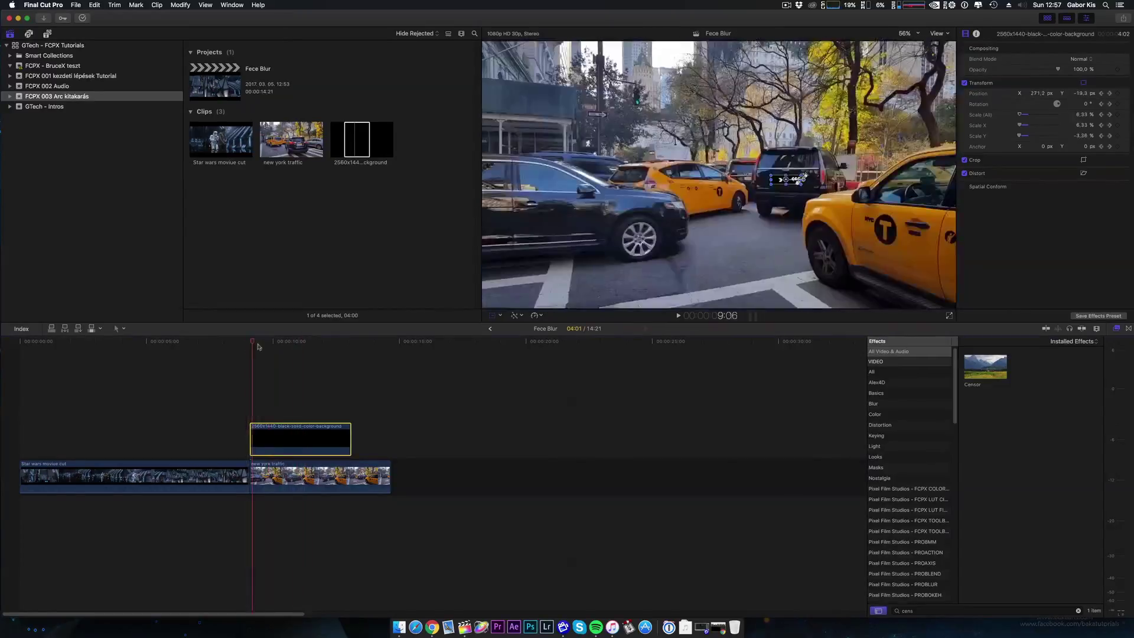
key(c)
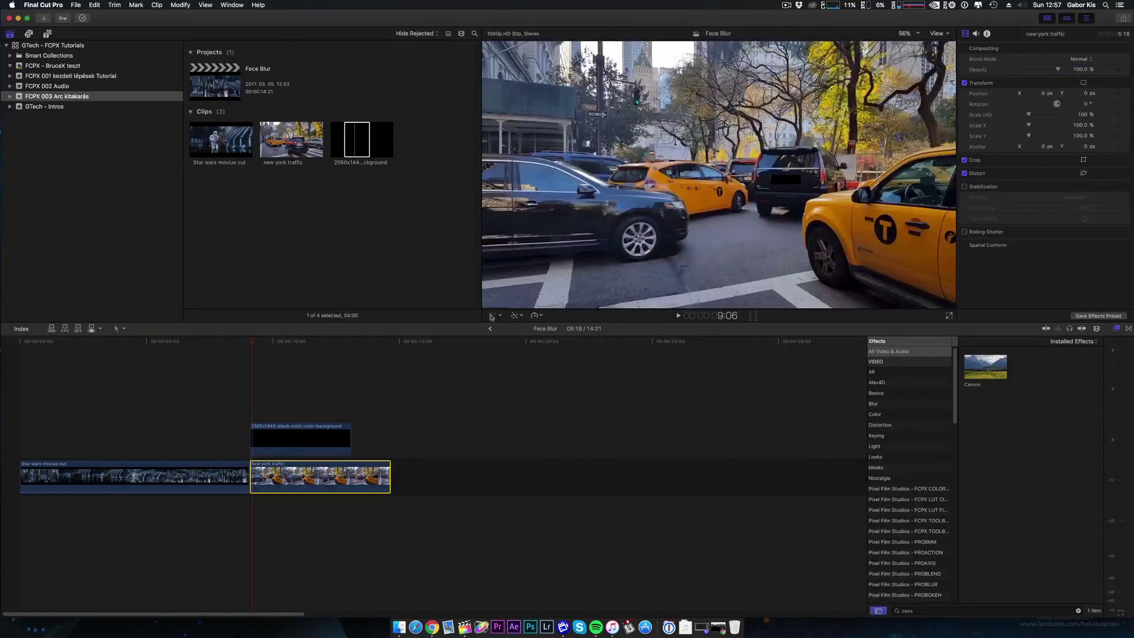
click(250, 345)
mouse_move(250, 344)
mouse_down()
mouse_move(338, 346)
mouse_move(317, 346)
mouse_up()
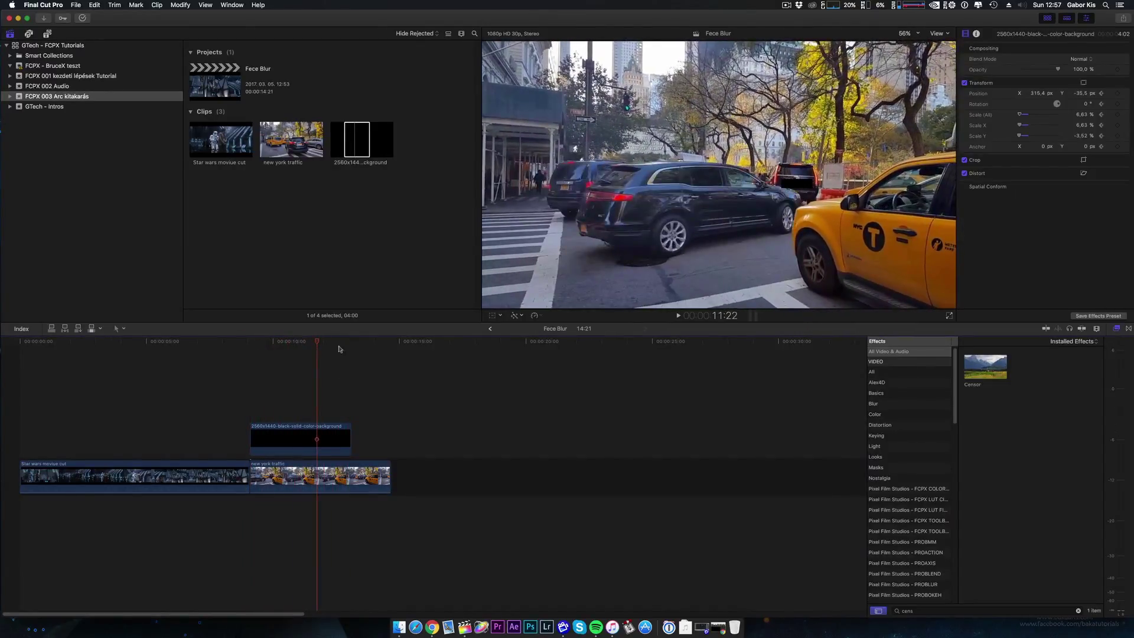
Reselect the black box with transform handles and step ahead to the next frame needing adjustment
click(317, 440)
click(490, 317)
key(Left)
key(Left)
key(Left)
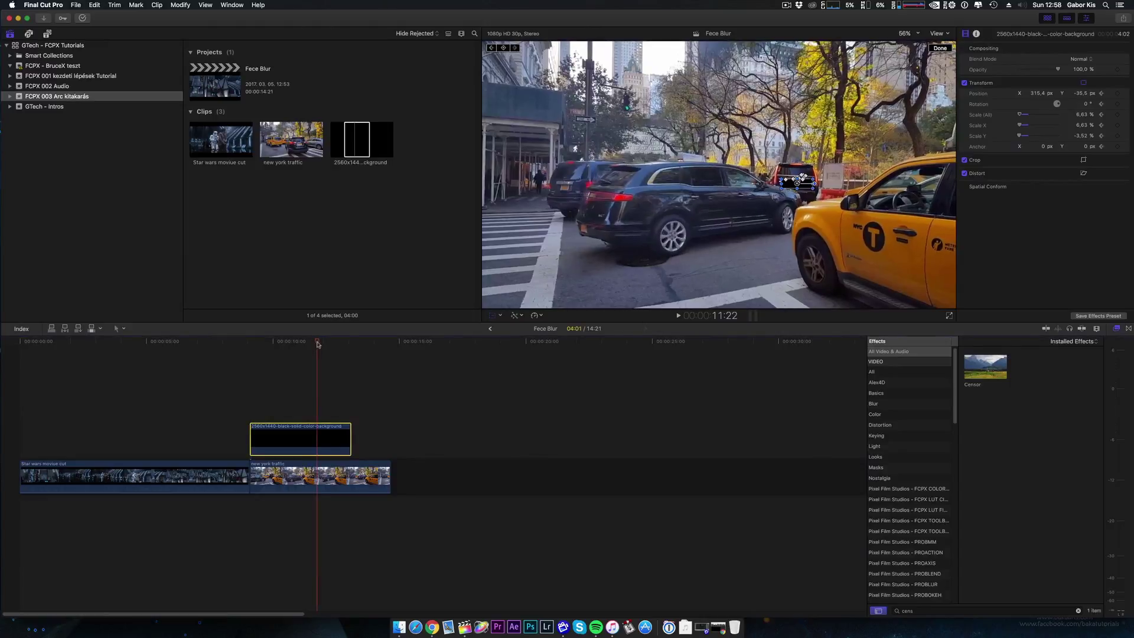
key(shift+t)
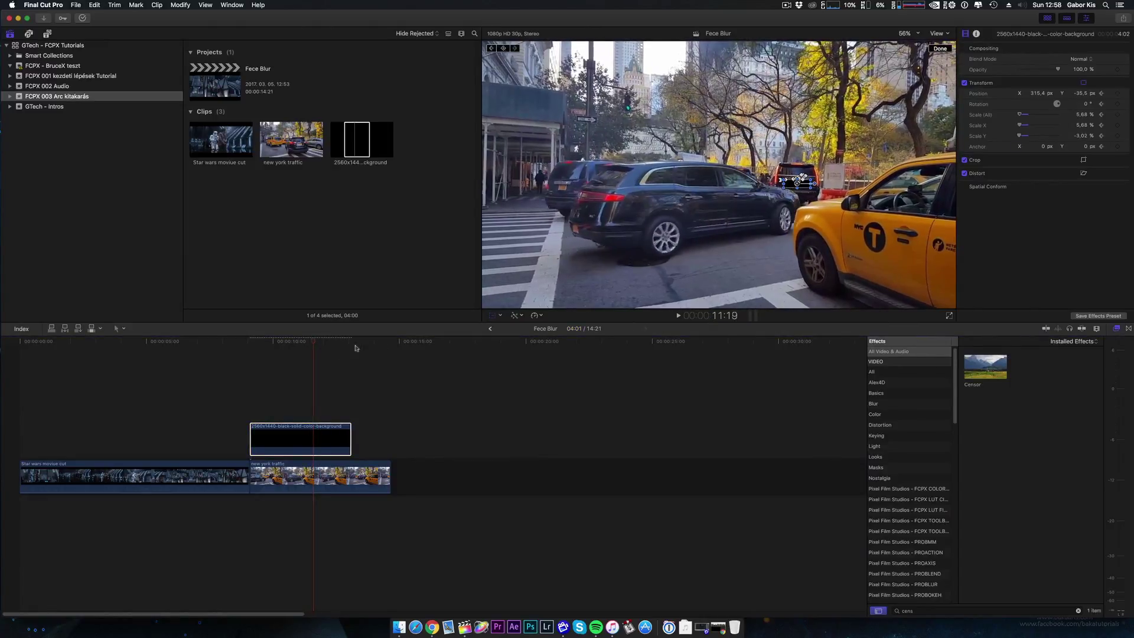
key(Right)
key(Right)
key(Right)
key(Right)
key(Right)
key(Right)
key(Right)
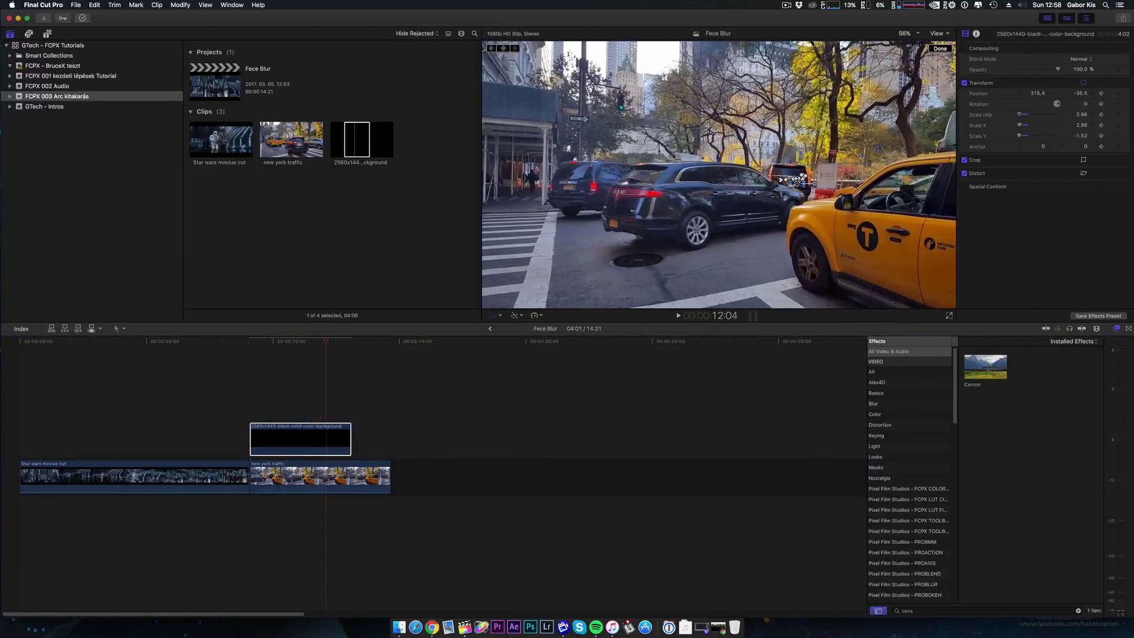
key(Right)
key(Right)
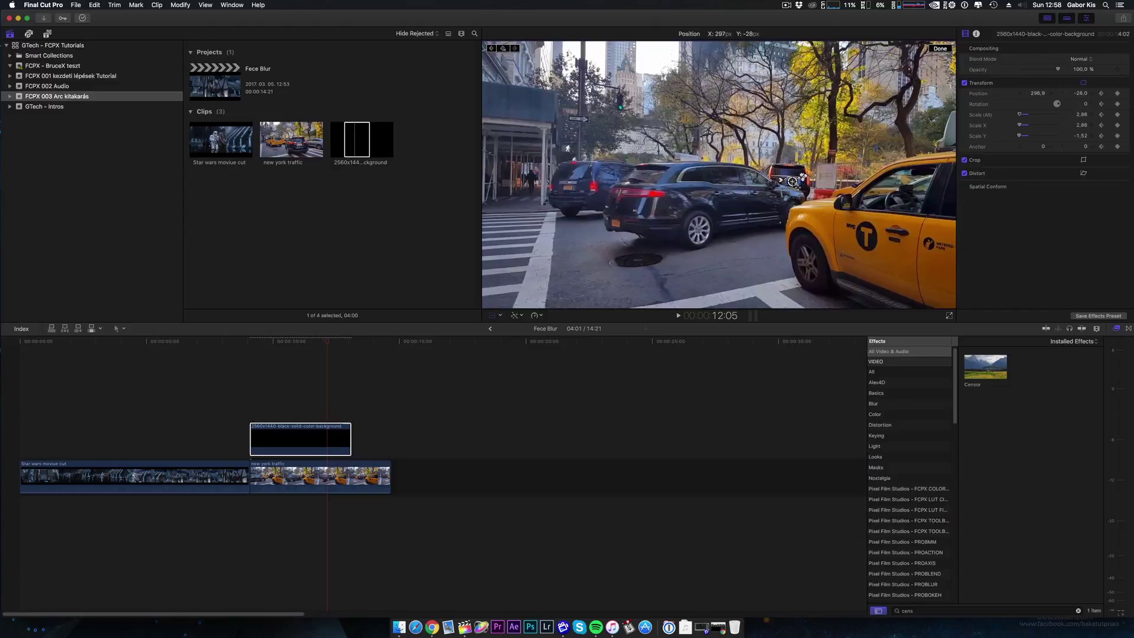
key(Right)
key(Right)
key(Right)
Keyframe the black box's scale to 0% at 12:14 so the plate cover disappears
drag(803, 177, 803, 177)
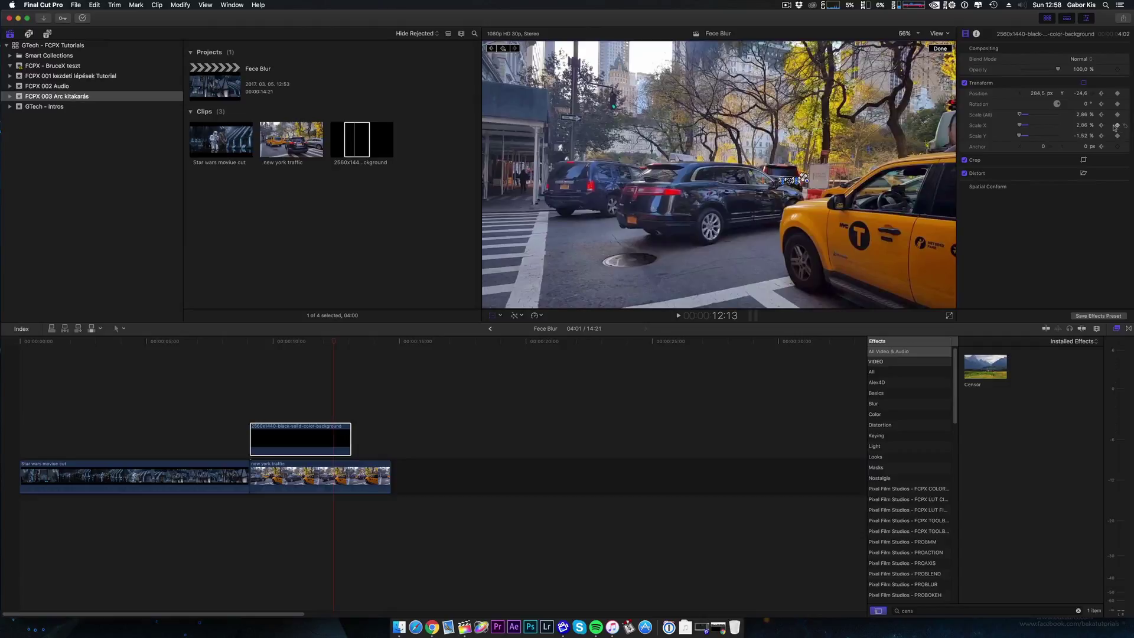
key(Right)
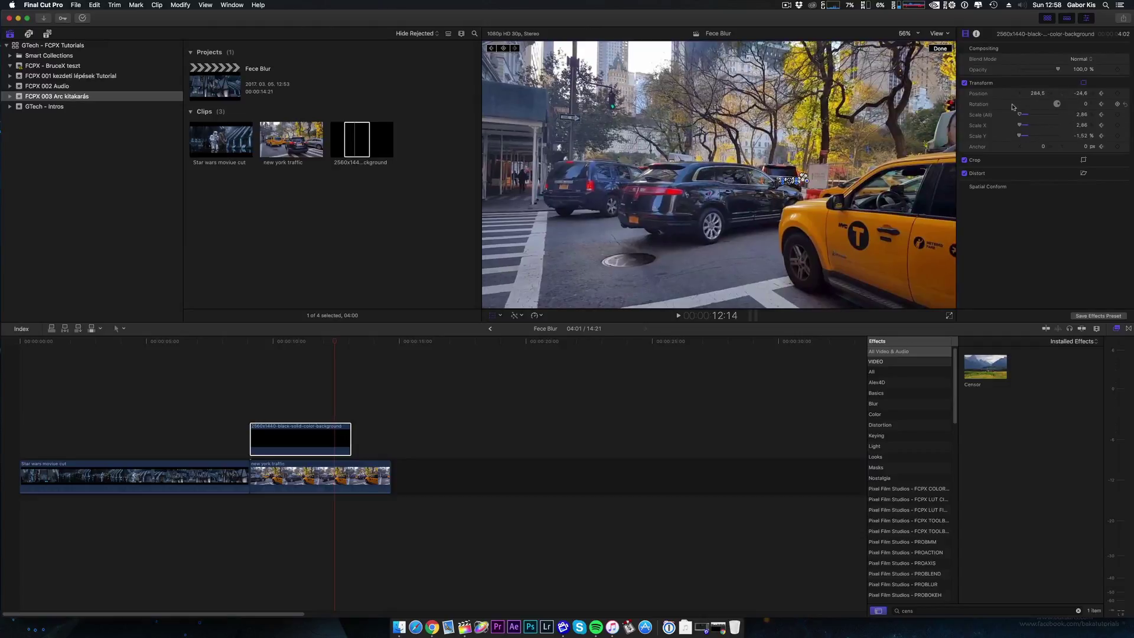
drag(1020, 116, 1017, 116)
Play back from the Star Wars clip's end to review the plate cover, stopping at 11:25
click(249, 342)
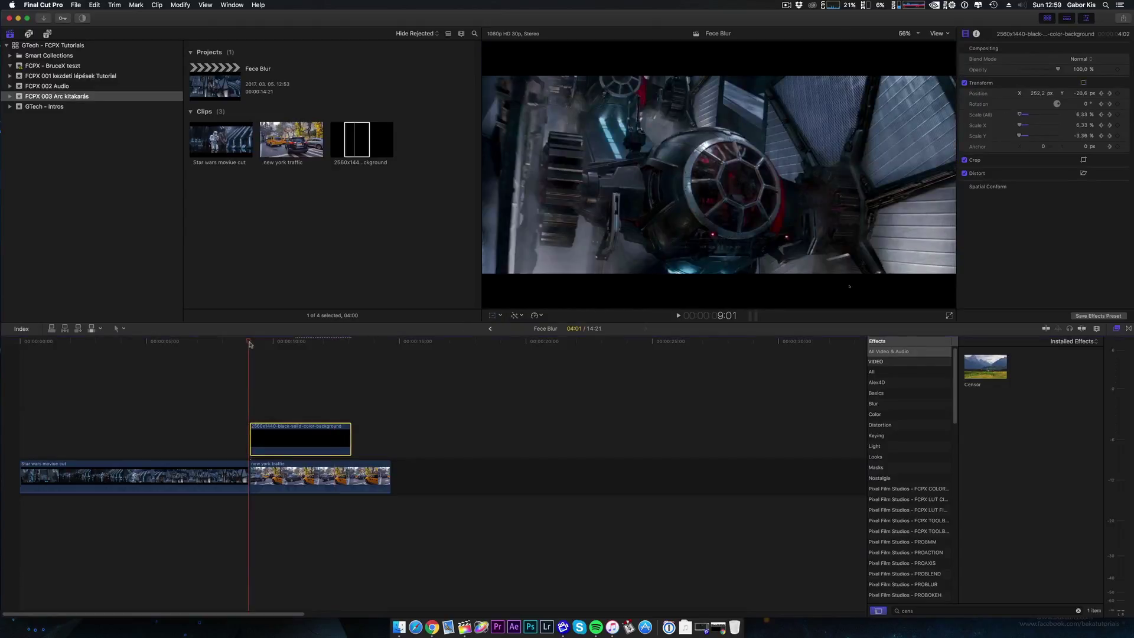
key(space)
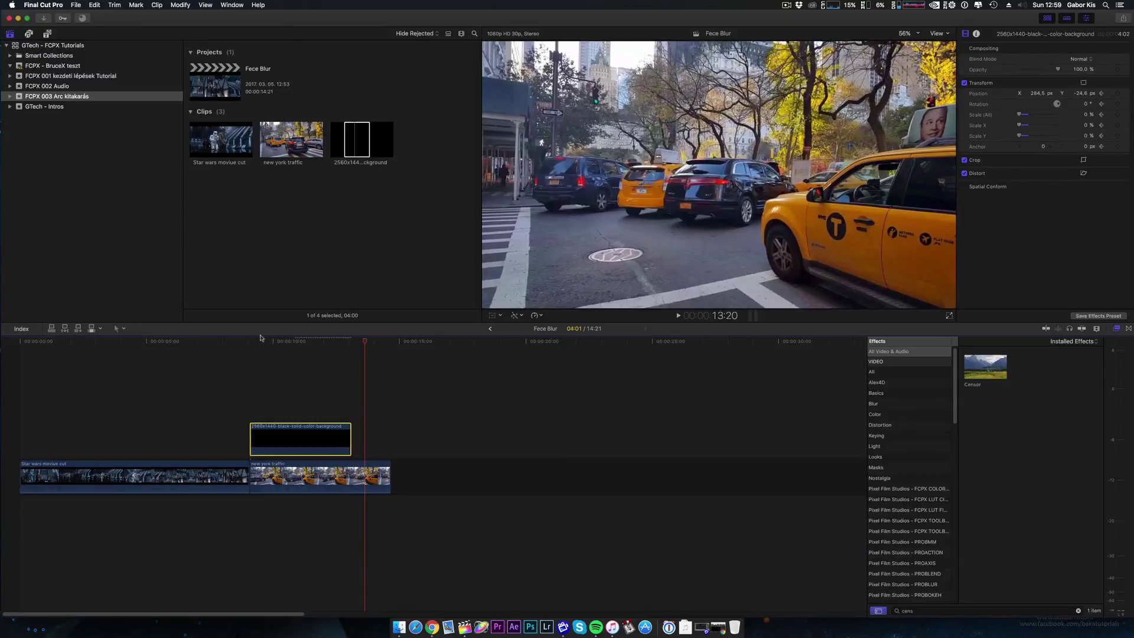
drag(364, 343, 311, 345)
key(space)
key(space)
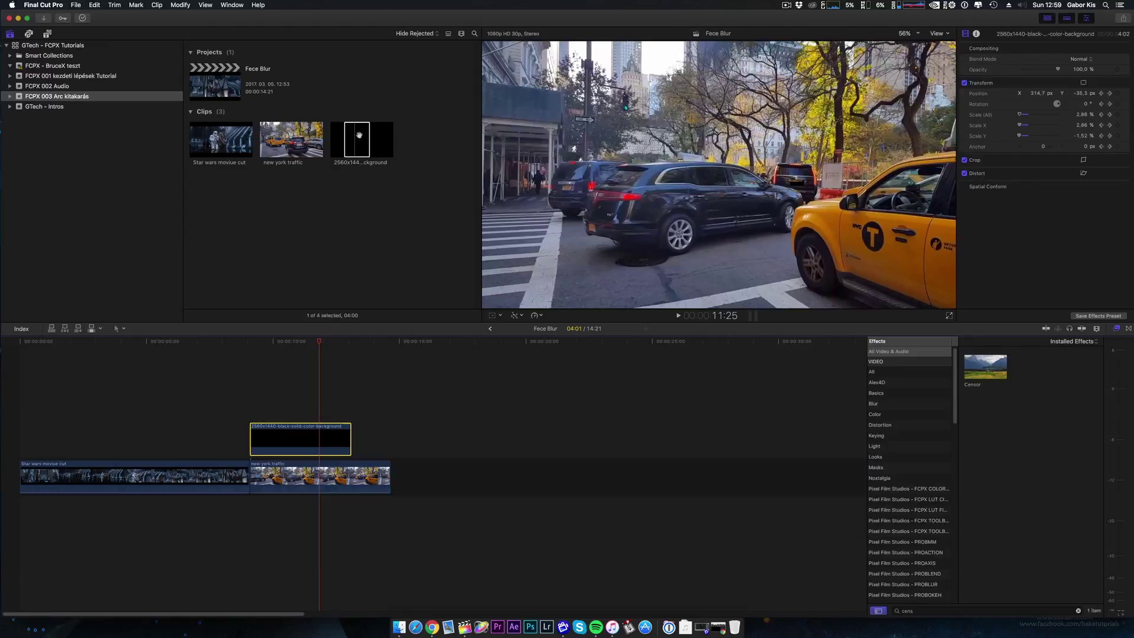
Drop a black solid above the traffic clip at 11:25 and scale it down to 11.67%
drag(359, 135, 321, 363)
click(493, 317)
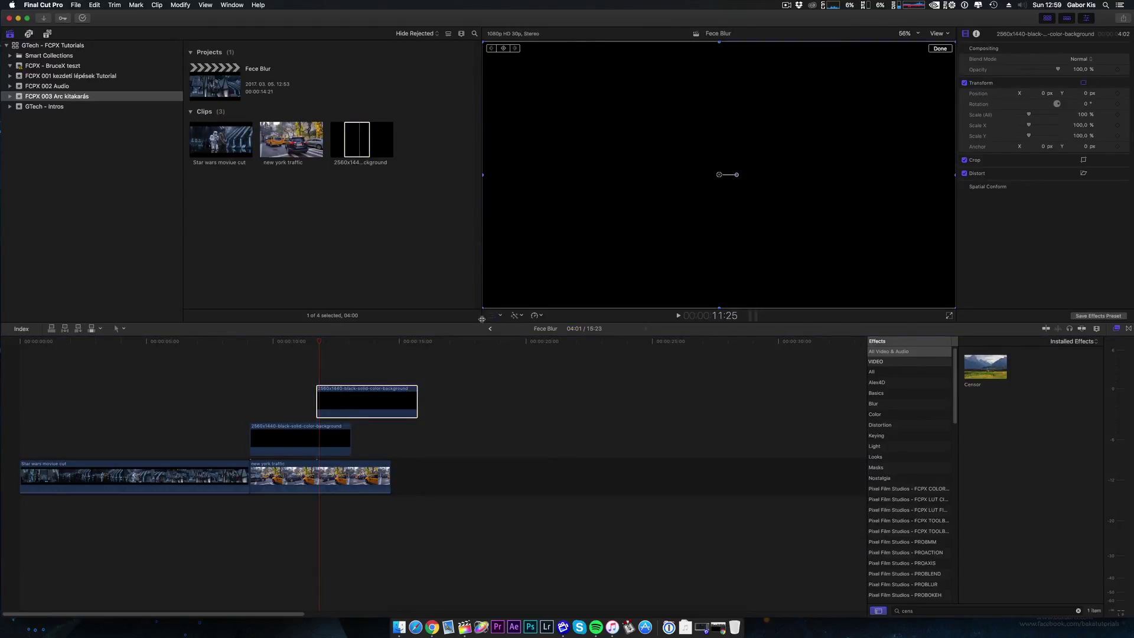
mouse_move(484, 307)
mouse_down()
mouse_move(706, 171)
mouse_move(704, 180)
mouse_move(691, 175)
mouse_up()
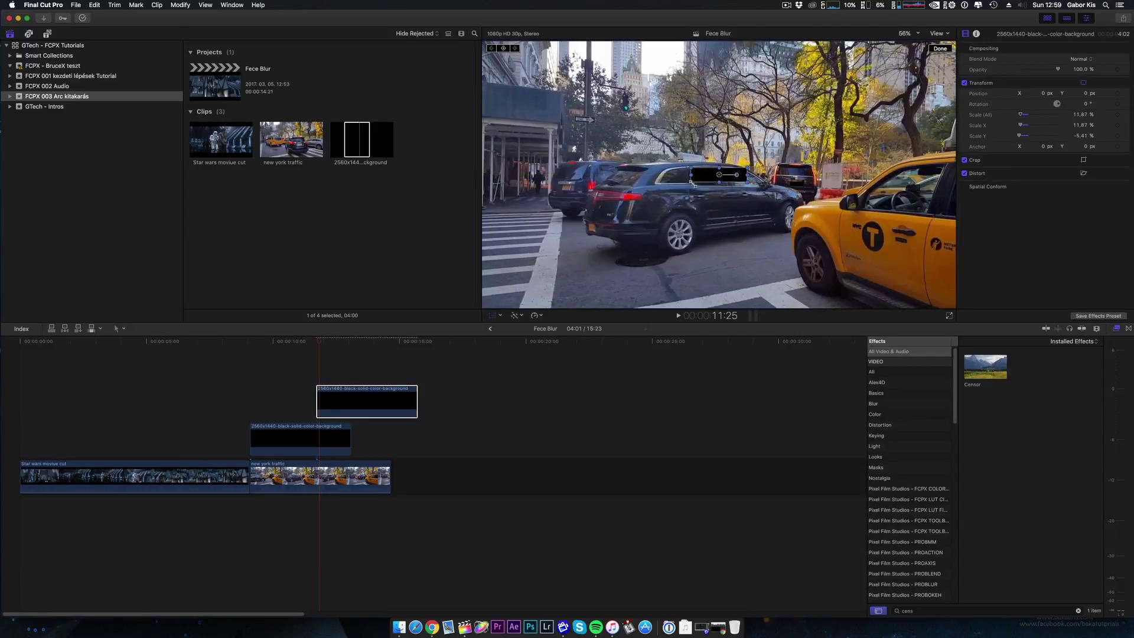
Cover the black car's rear plate with the box and keyframe its position frame by frame to follow it
mouse_move(719, 175)
mouse_down()
mouse_move(599, 240)
mouse_move(618, 239)
mouse_move(609, 234)
mouse_up()
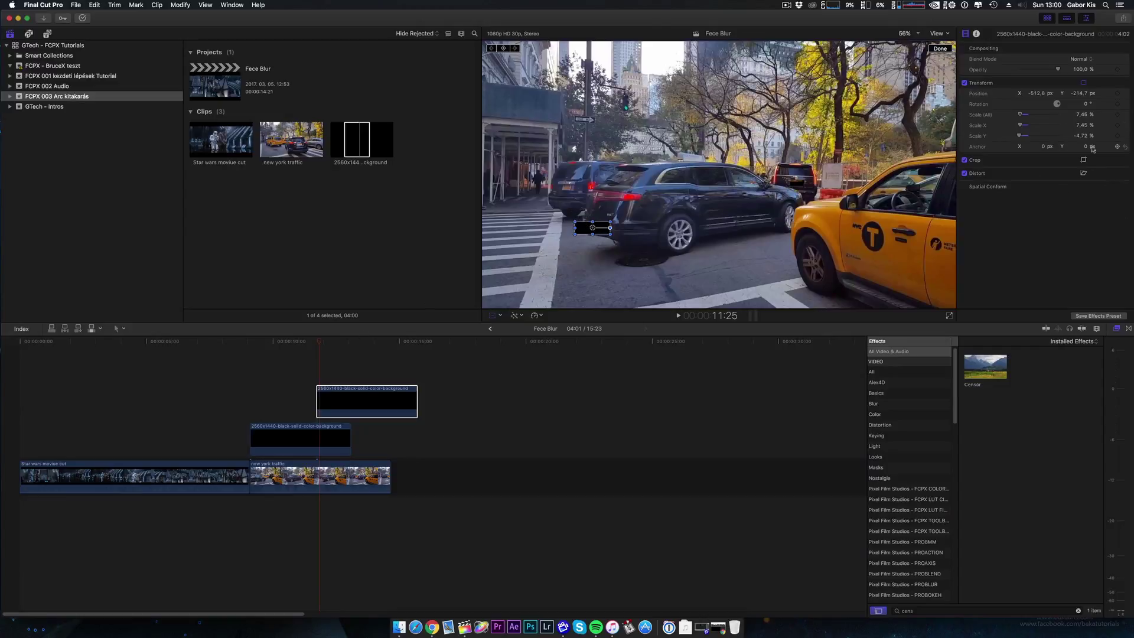
click(1117, 93)
key(Right)
key(Right)
drag(592, 228, 716, 207)
key(Right)
key(Right)
key(Right)
key(Right)
key(Right)
key(Right)
key(Right)
key(Right)
key(Right)
key(Right)
key(Right)
key(Right)
key(Right)
key(Right)
key(Right)
key(Right)
key(Right)
key(Right)
key(Right)
key(Right)
key(Right)
key(Right)
key(Right)
key(Right)
key(Right)
key(Right)
key(Right)
key(Right)
key(Right)
key(Right)
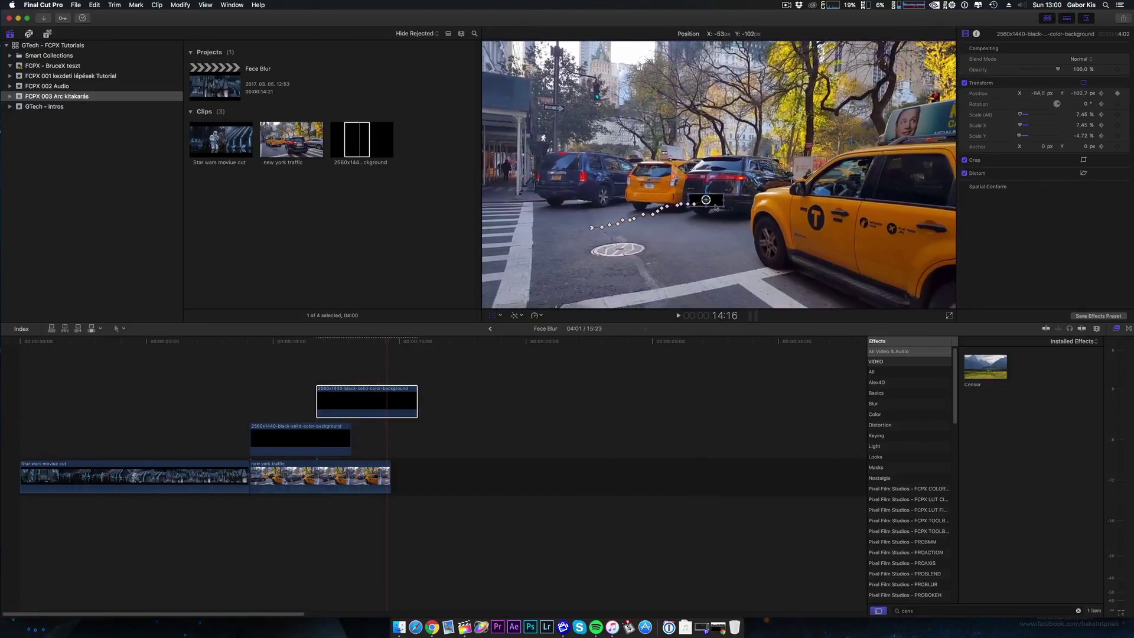
Trim the top black box clip to end with the traffic clip and play back both plate covers
key(alt+])
click(237, 342)
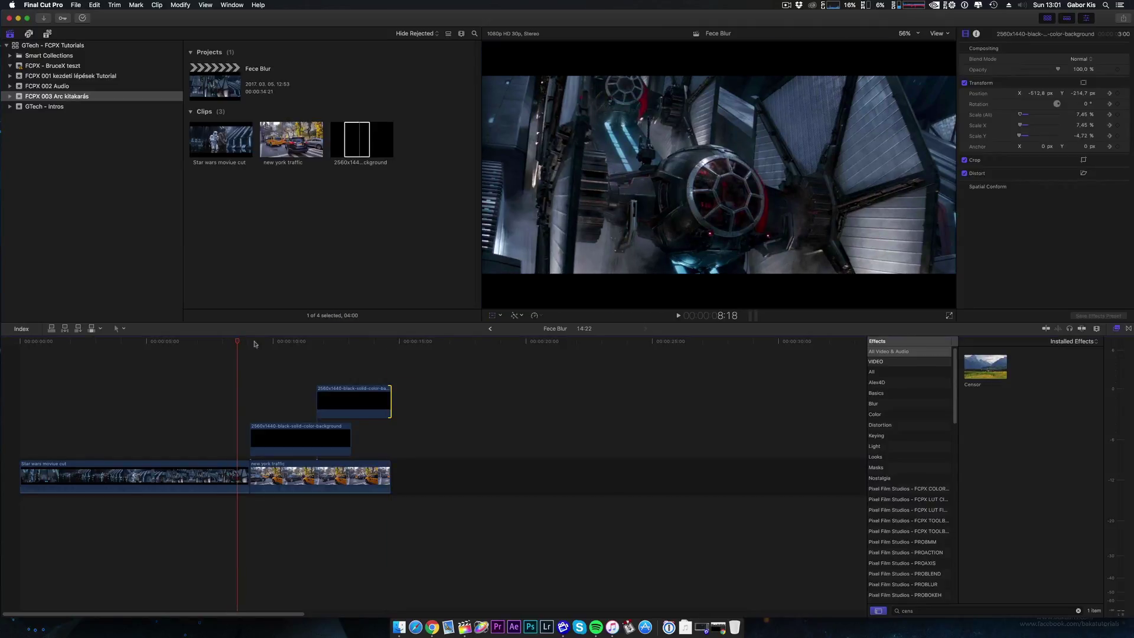
key(space)
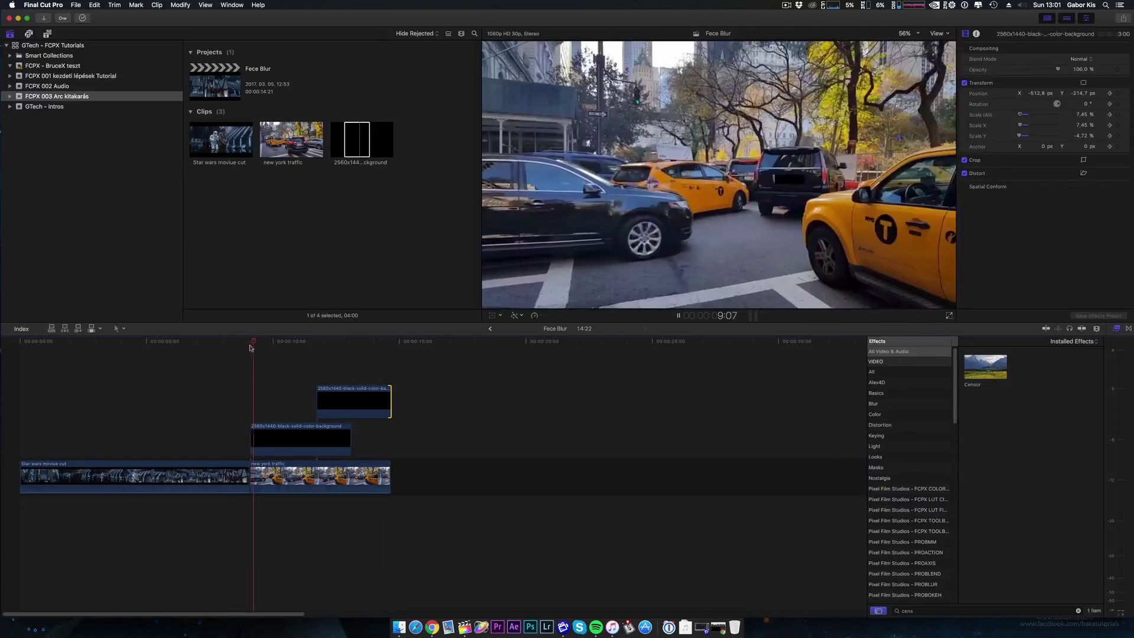